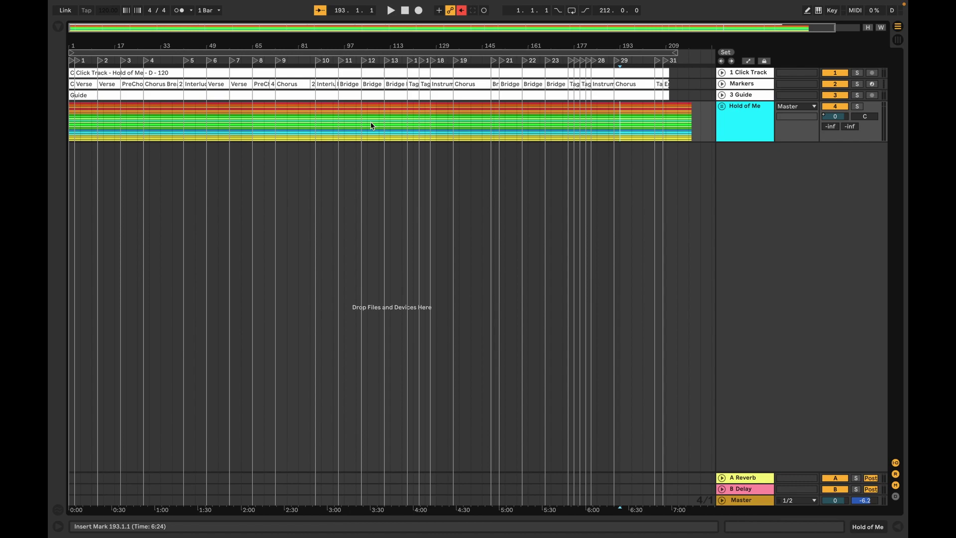
Step: Save the Live set through Save As in the song's existing project folder
mouse_move(299, 2)
key("super+shift+s")
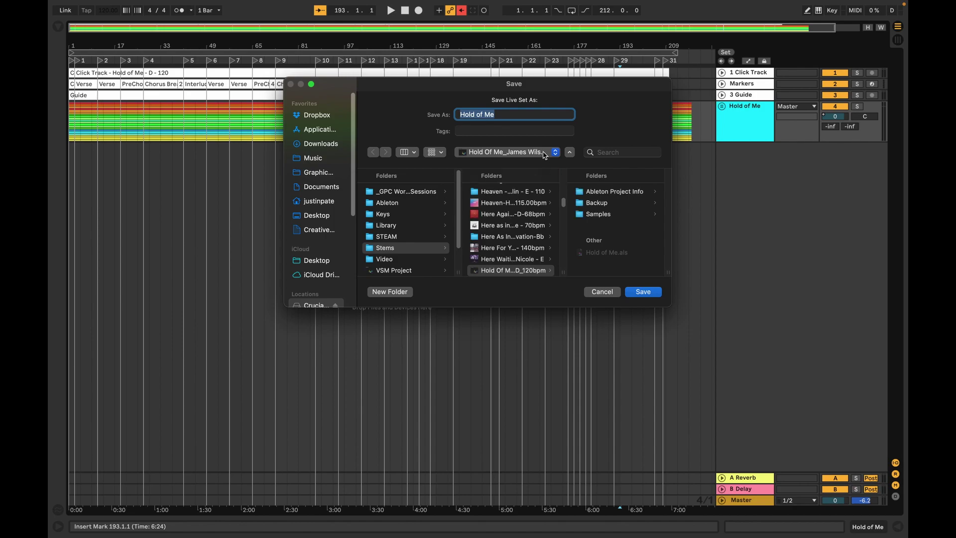
left_click(522, 115)
left_click(648, 294)
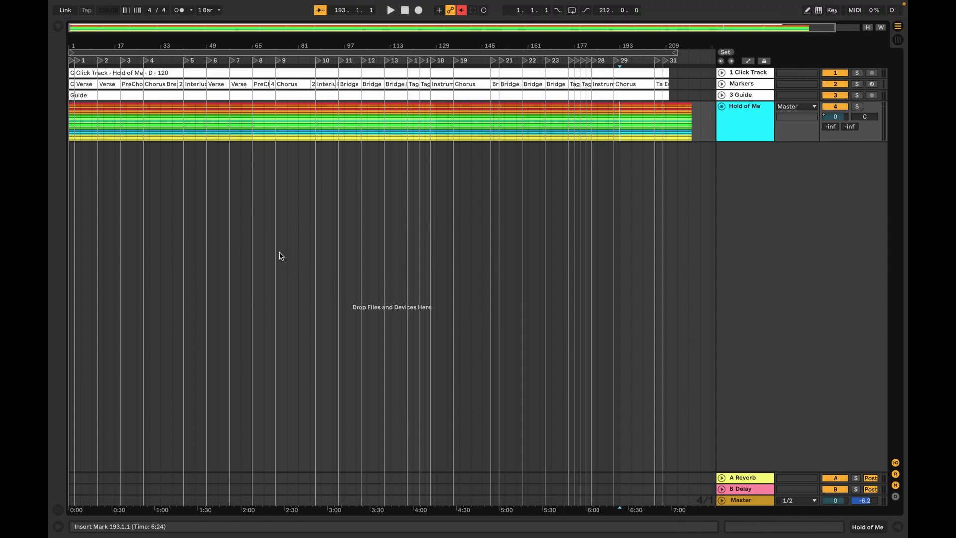
Step: Unfold the Hold of Me group and collapse all its stem tracks from Drums to Tenor
left_click(722, 106)
left_click(218, 181)
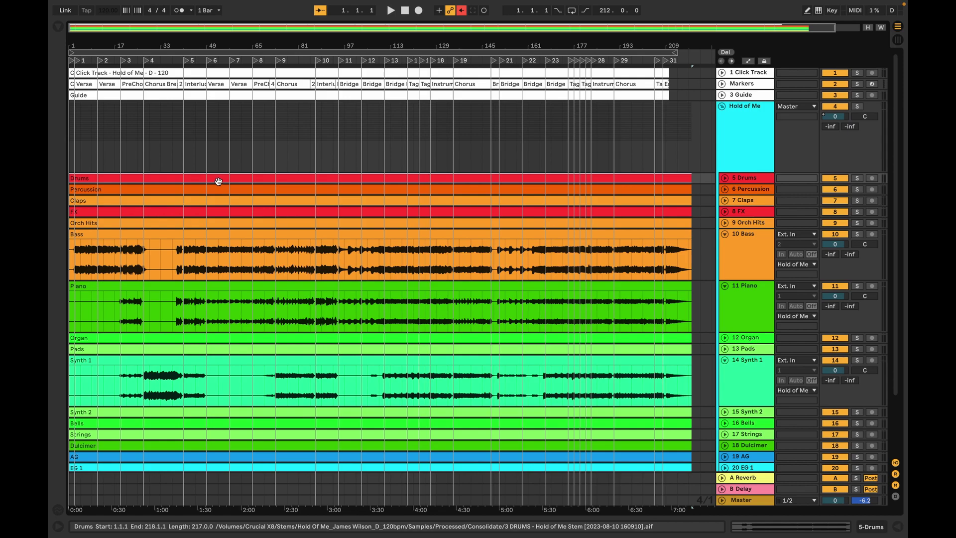
scroll(213, 198, "down", 3)
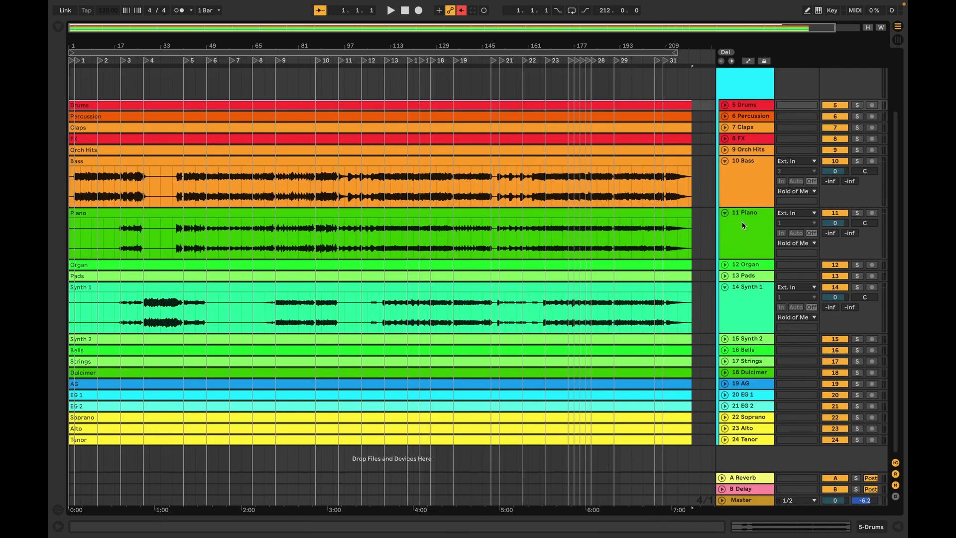
left_click(763, 440, "shift")
left_click(725, 287)
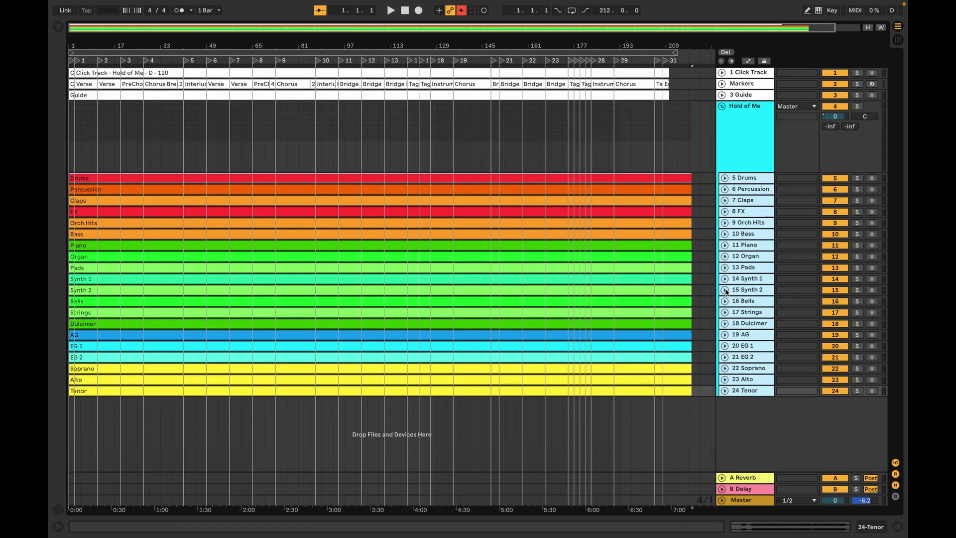
left_click(374, 201)
left_click(370, 182)
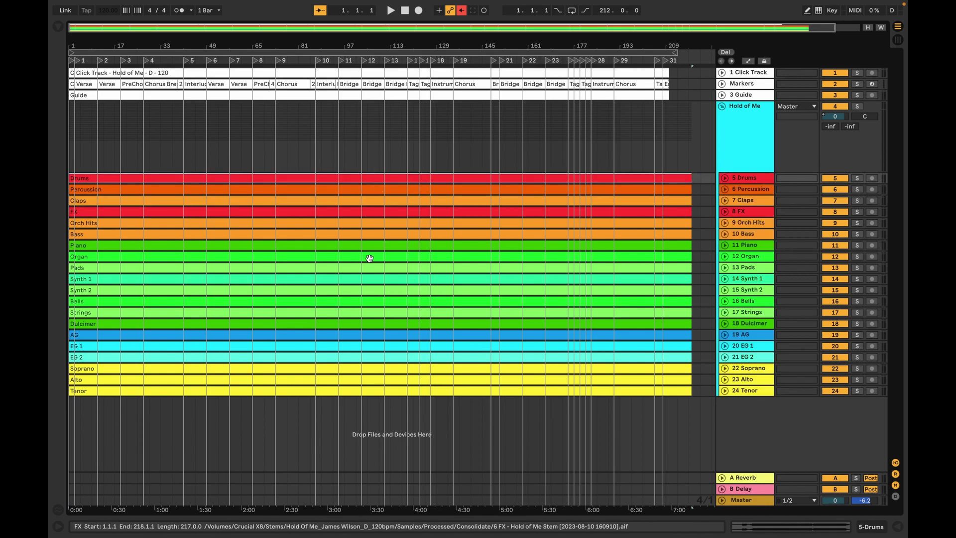
left_click(369, 391, "shift")
left_click(335, 172)
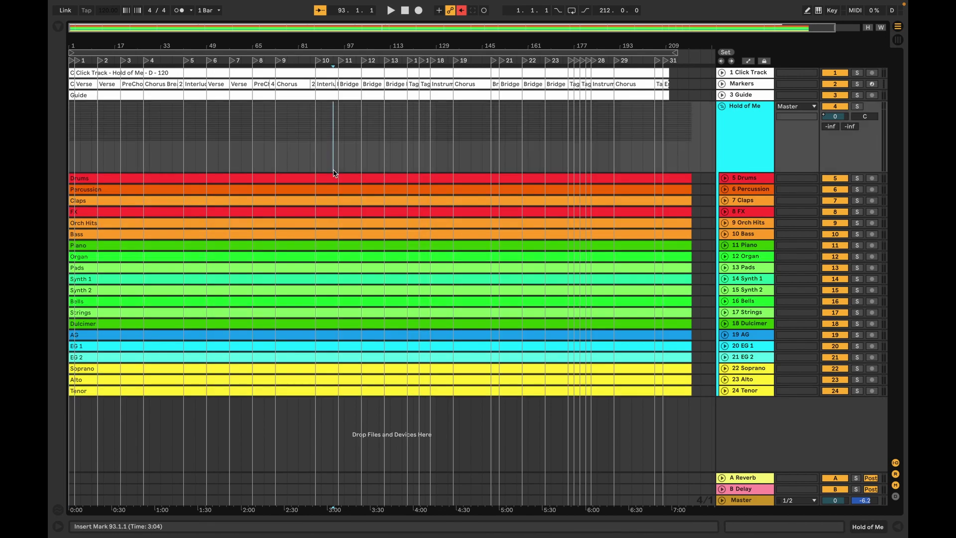
left_click(333, 179)
left_click(342, 393, "shift")
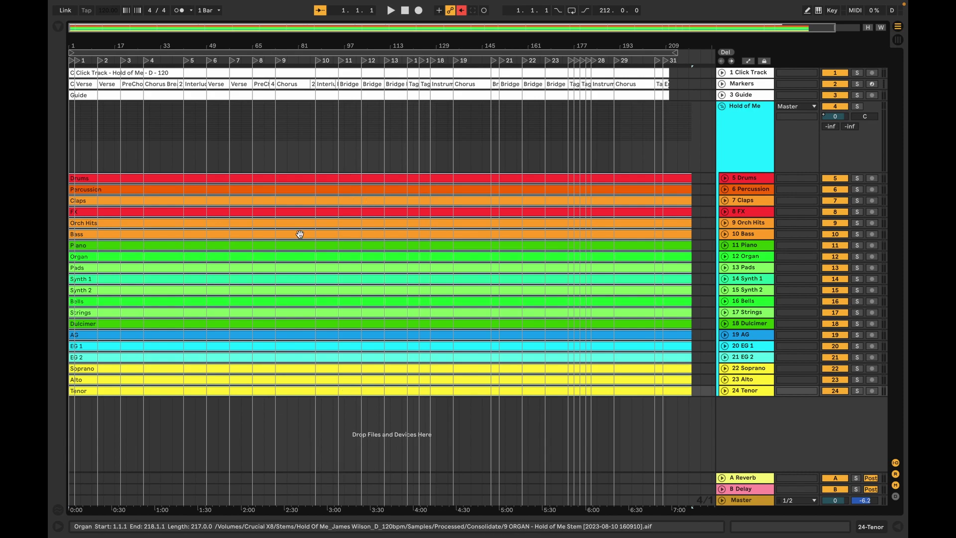
Step: Show the Drums clip's sample details and select all stem clips from Drums to Tenor
left_click(331, 180)
double_click(332, 180)
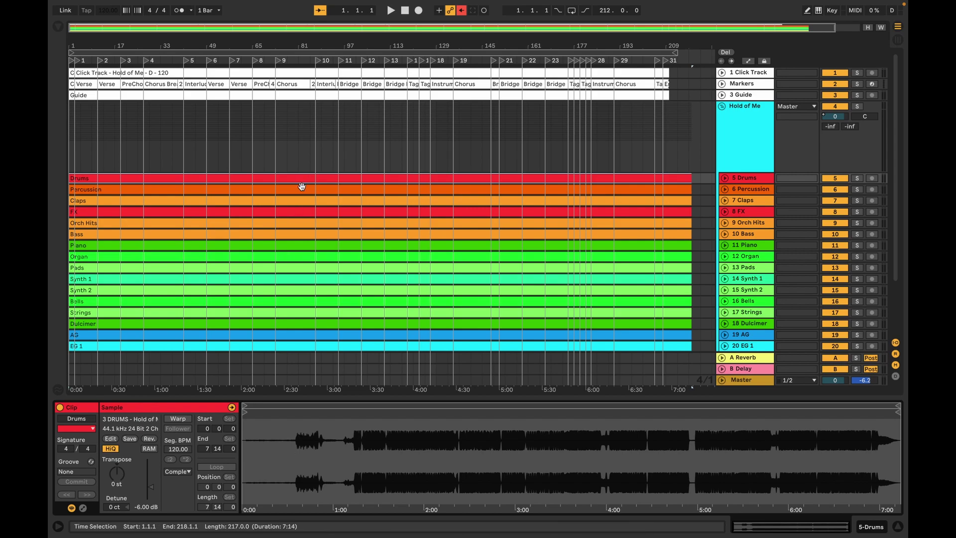
left_click(306, 211)
left_click(304, 193)
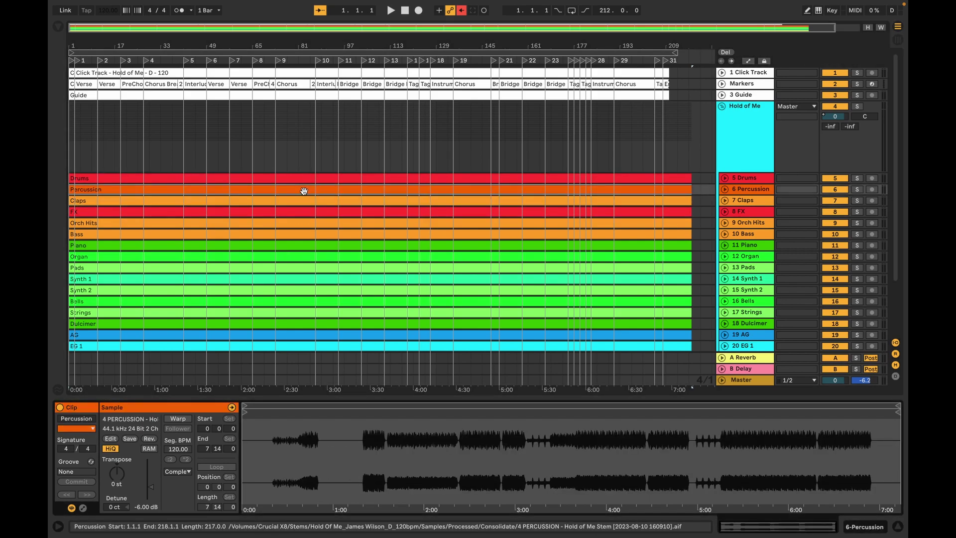
left_click(311, 182)
scroll(310, 182, "down", 3)
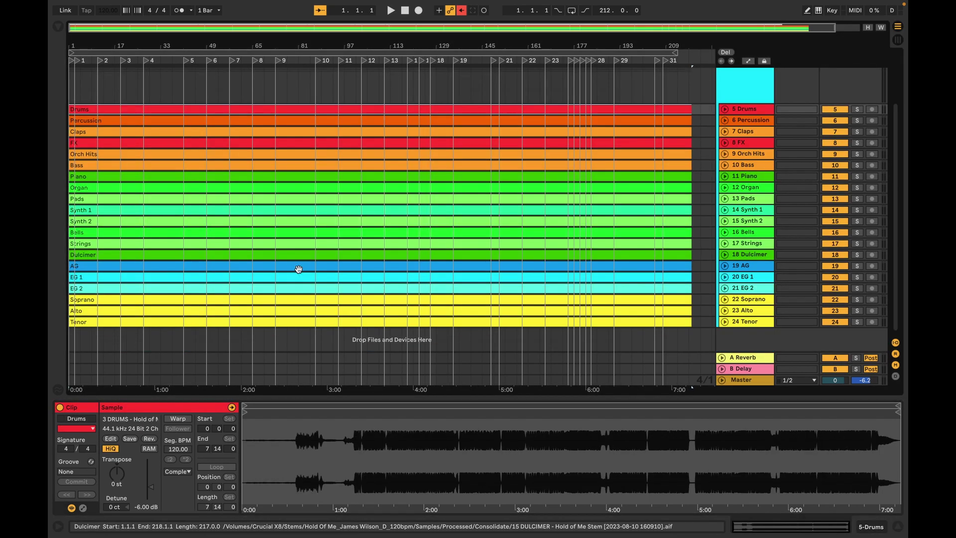
left_click(294, 321, "shift")
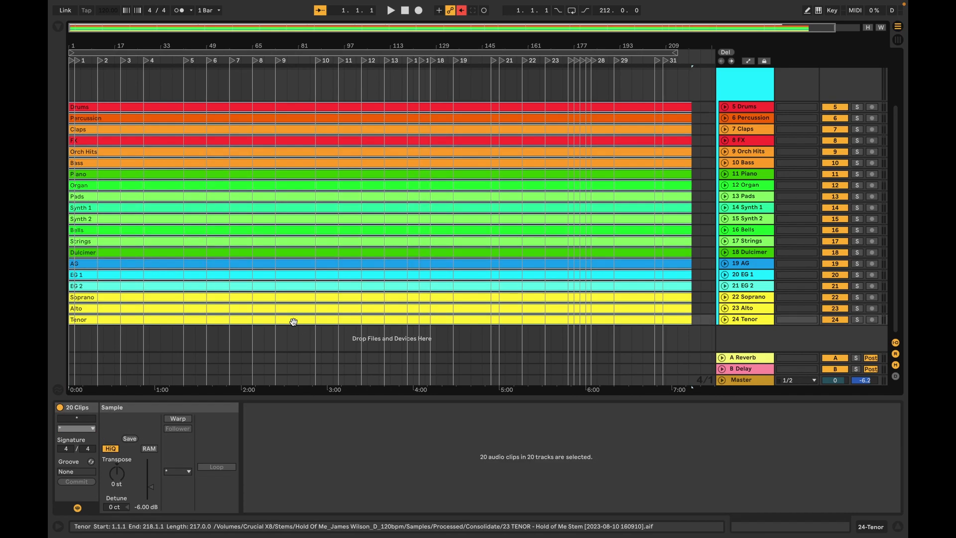
scroll(311, 279, "up", 3)
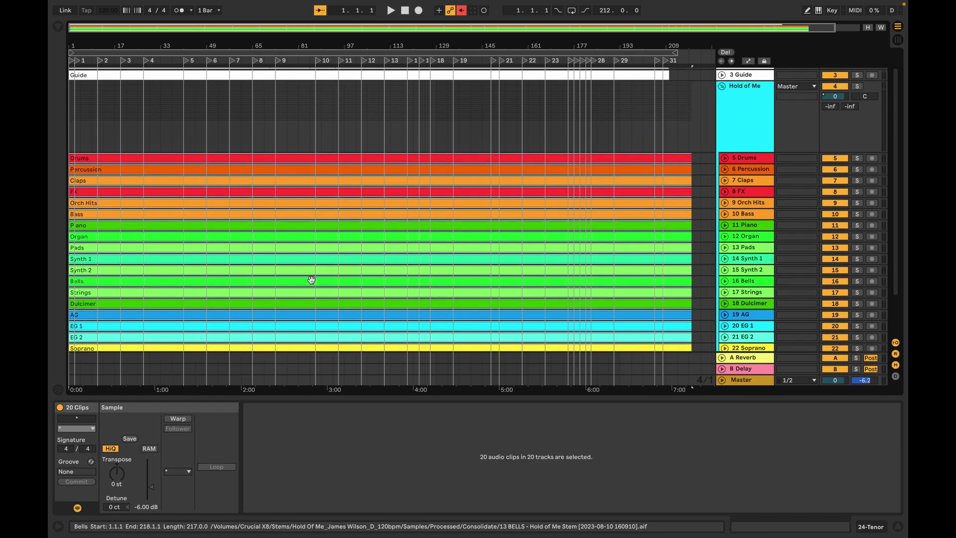
scroll(311, 280, "down", 2)
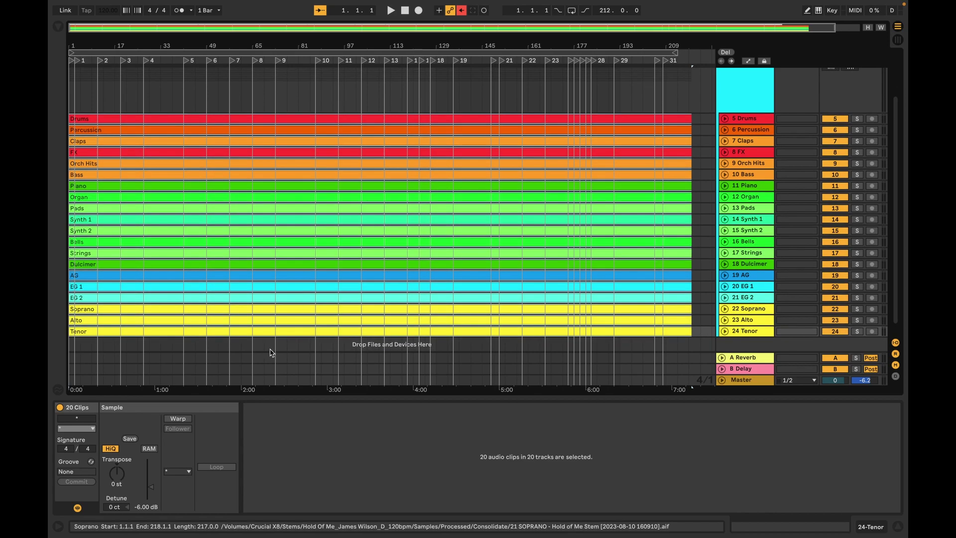
Step: Turn on Warp for the selected stem clips and set their warp mode to Complex Pro
left_click(183, 420)
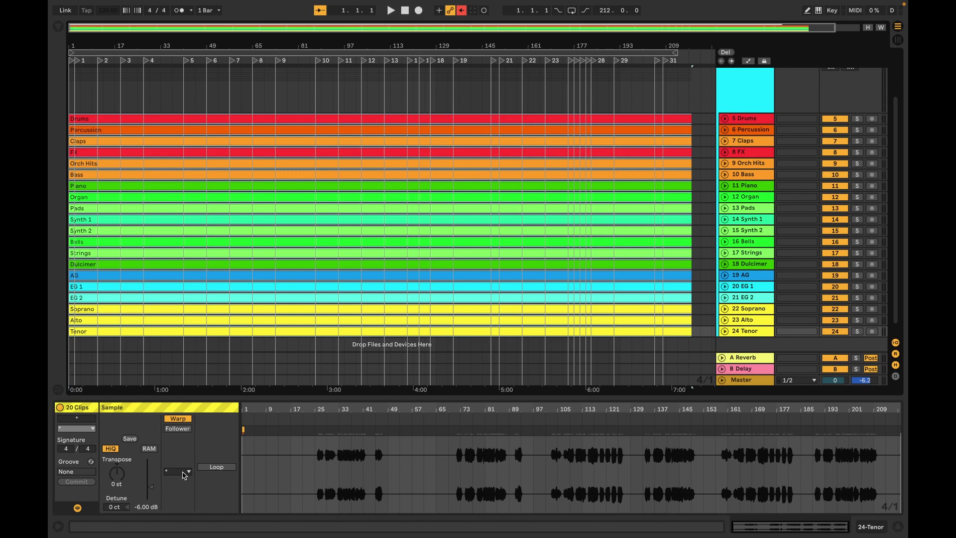
left_click(184, 472)
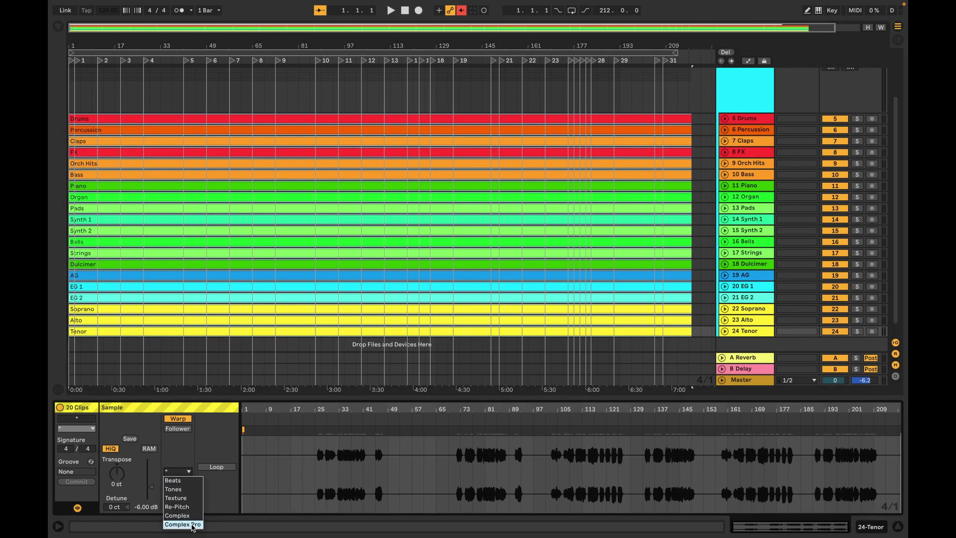
left_click(193, 525)
left_click(188, 473)
left_click(186, 525)
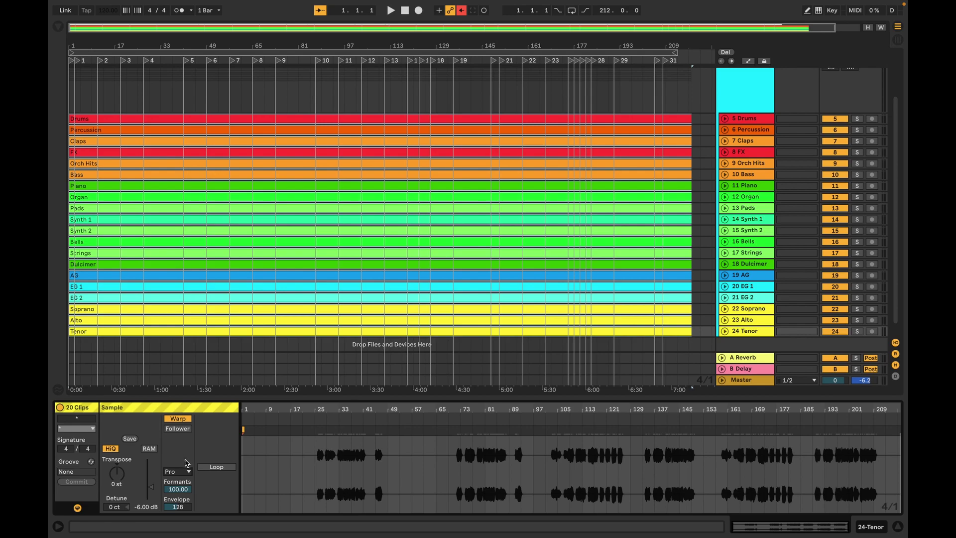
left_click(187, 472)
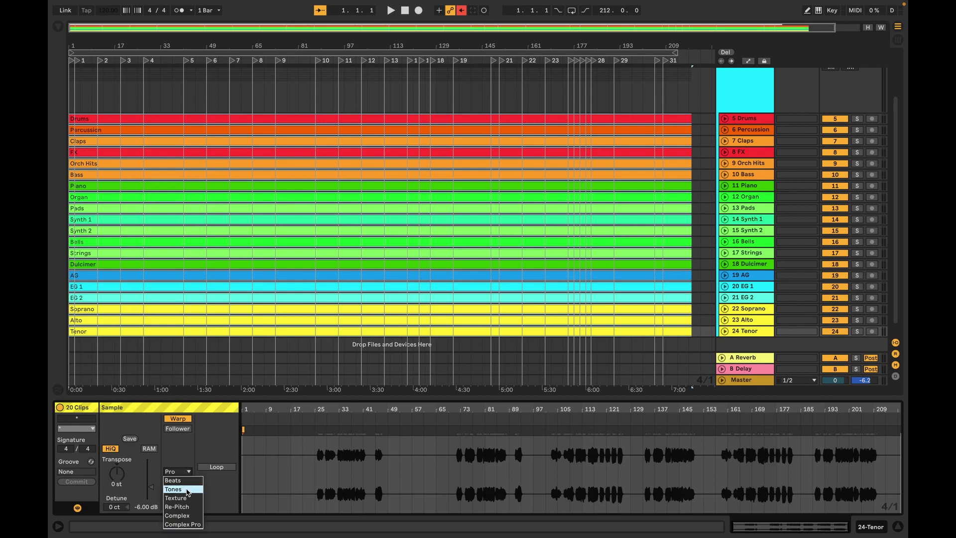
left_click(182, 525)
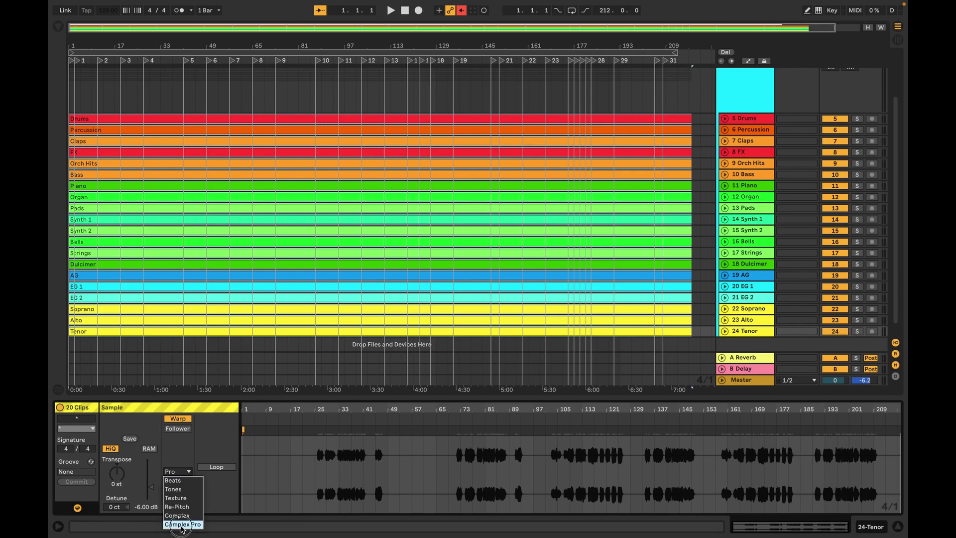
Step: Play the warped stems from the chorus at locator 9 for a few bars and stop playback
scroll(246, 223, "up", 5)
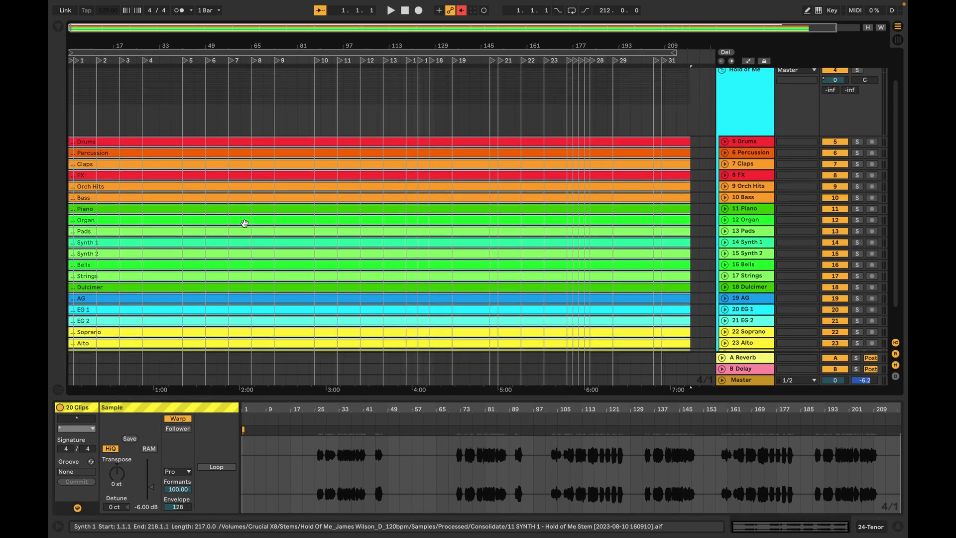
left_click(300, 188)
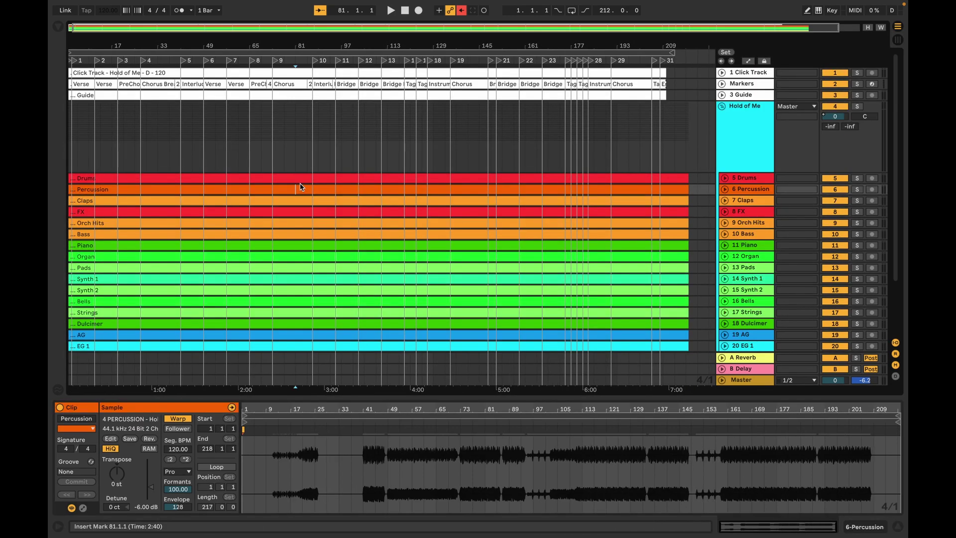
left_click(274, 61)
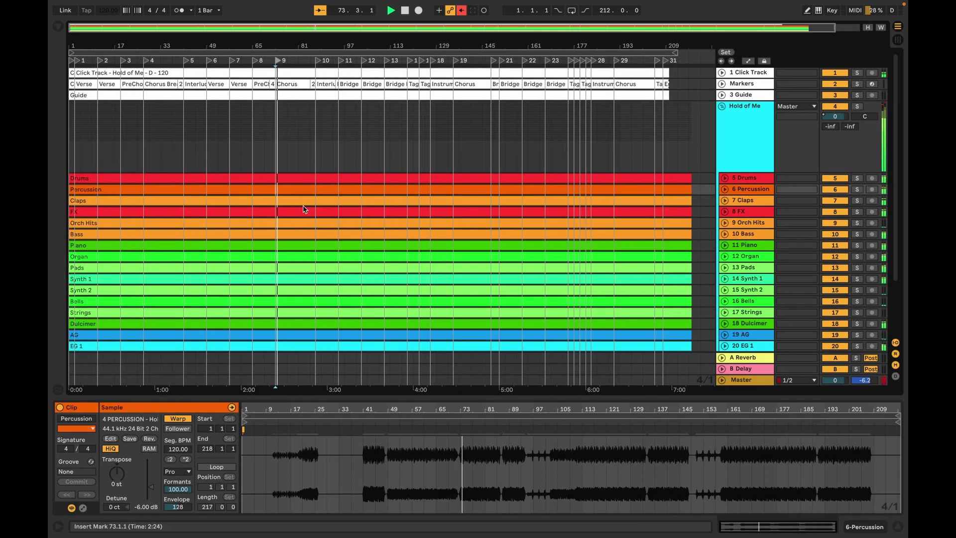
scroll(309, 242, "down", 5)
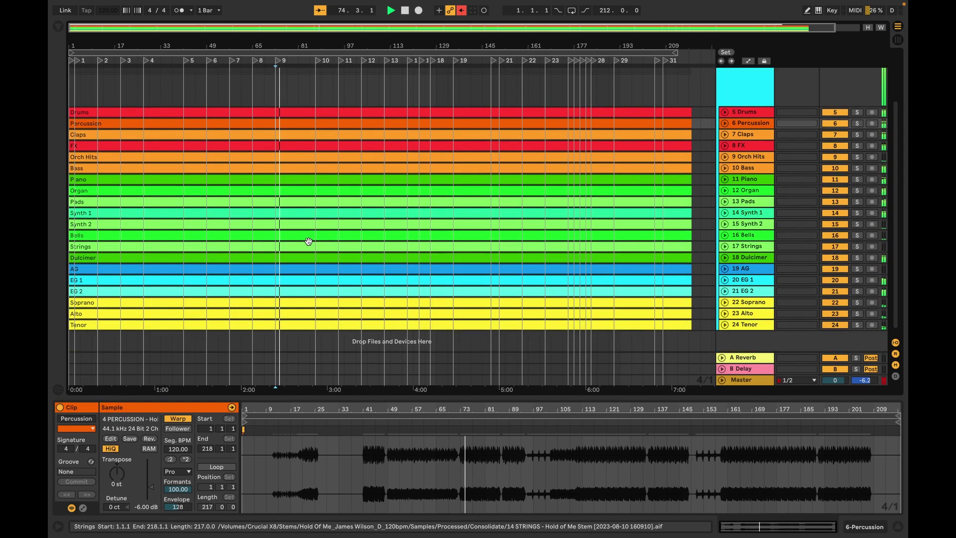
scroll(309, 241, "up", 5)
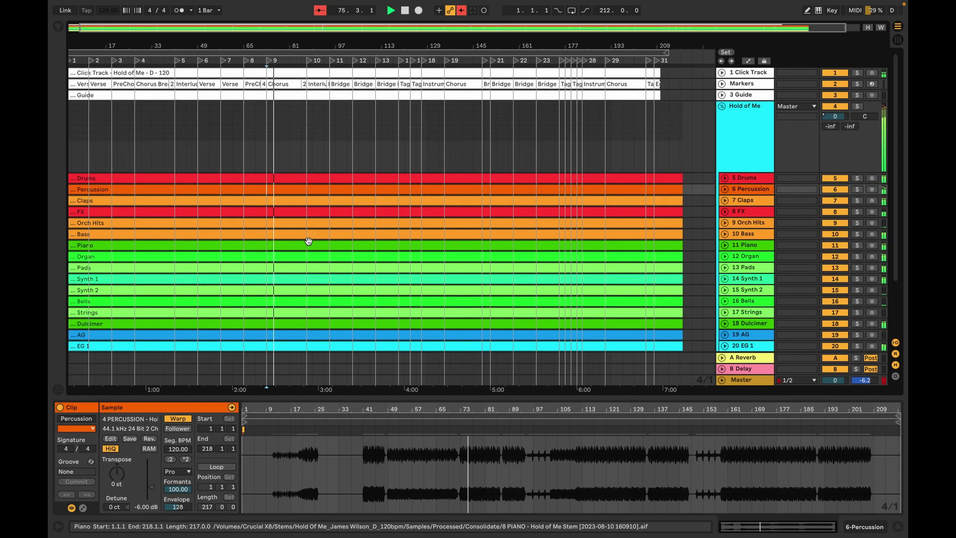
key("space")
Step: Select all stem clips from Drums to Tenor and set their transposition to -1 st
left_click(298, 177)
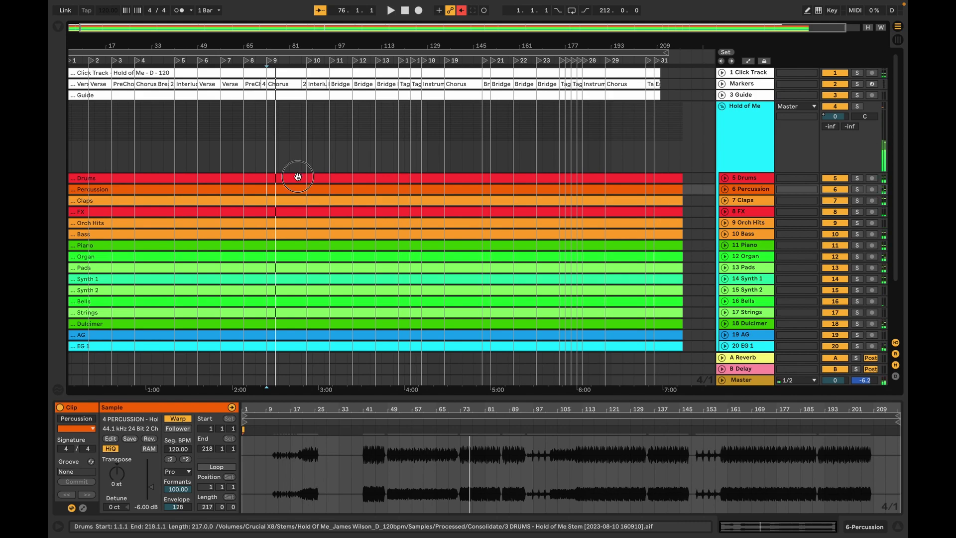
scroll(298, 212, "down", 5)
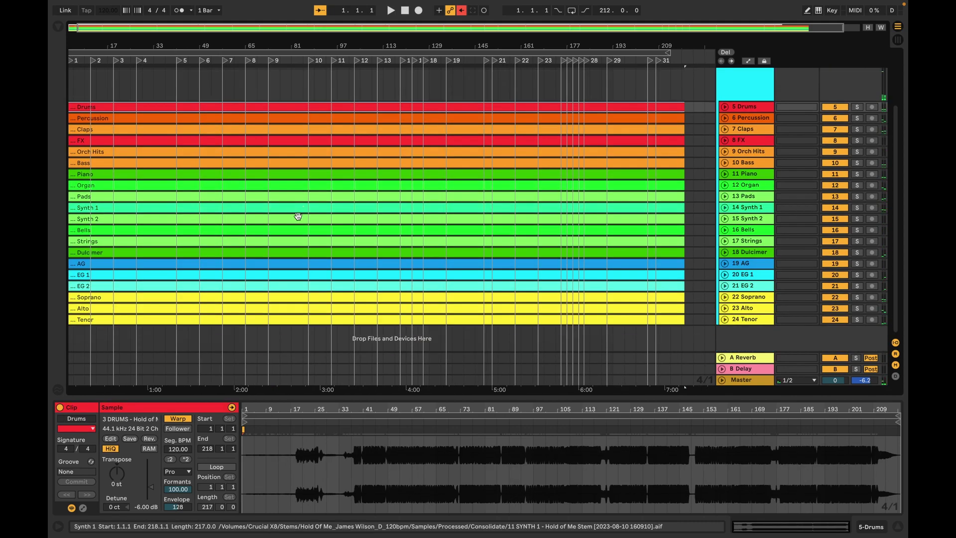
left_click(301, 319, "shift")
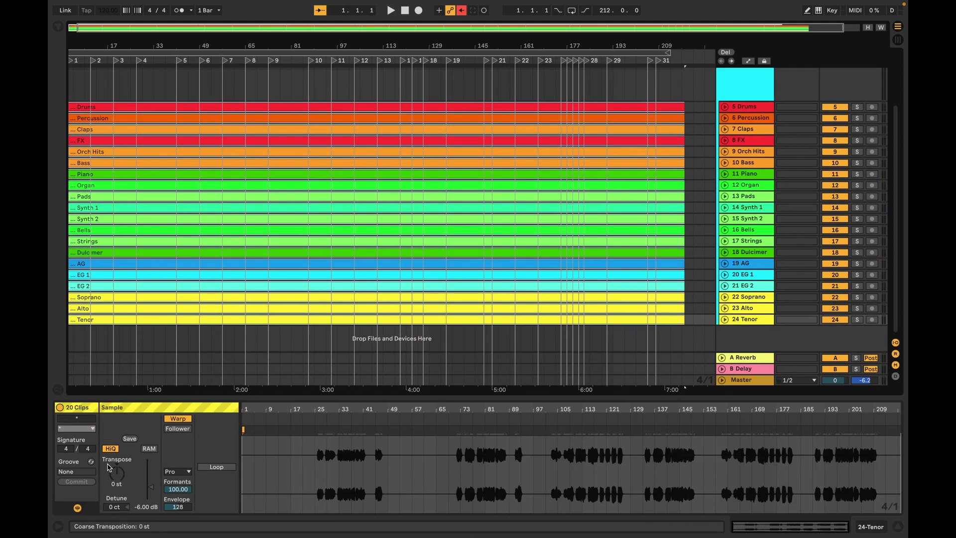
left_click(116, 475)
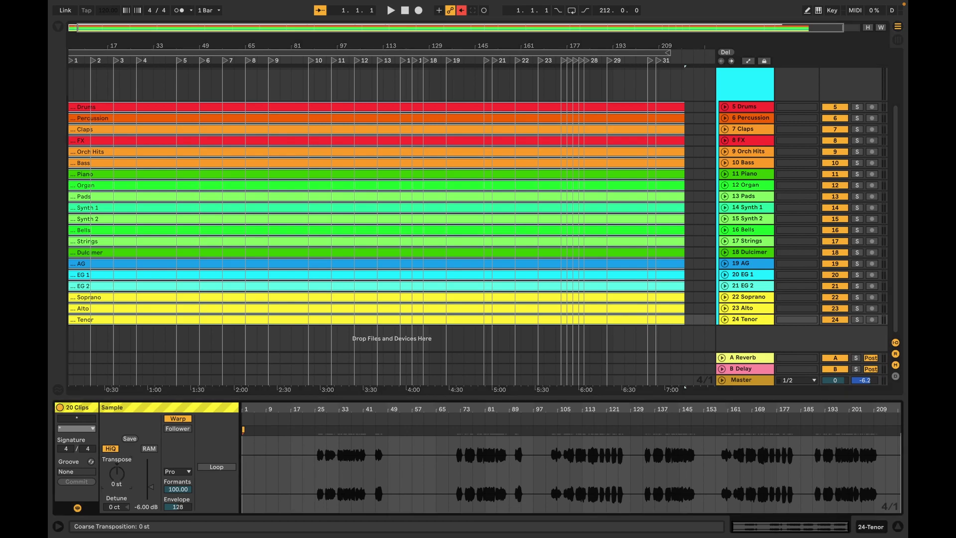
key("Down")
left_click_drag(116, 475, 116, 495)
key("Delete")
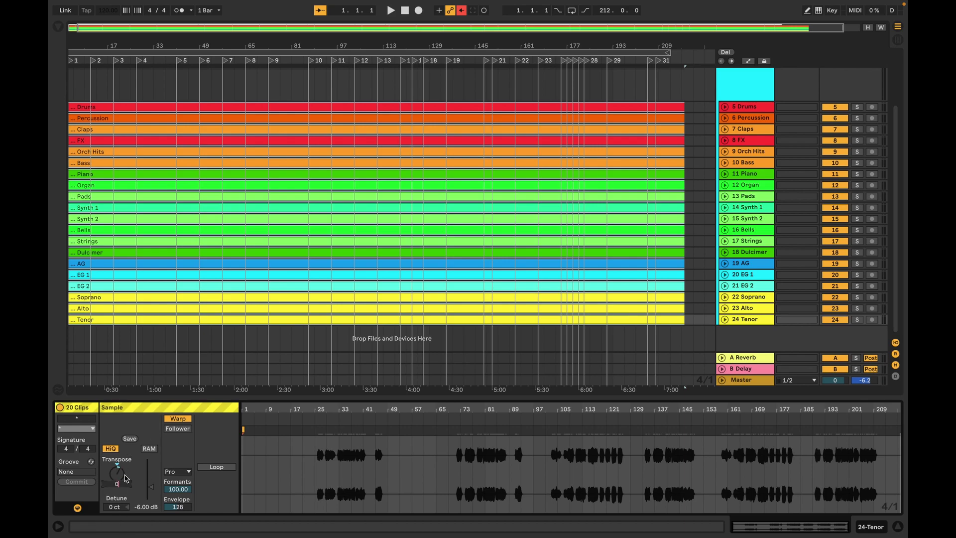
key("Return")
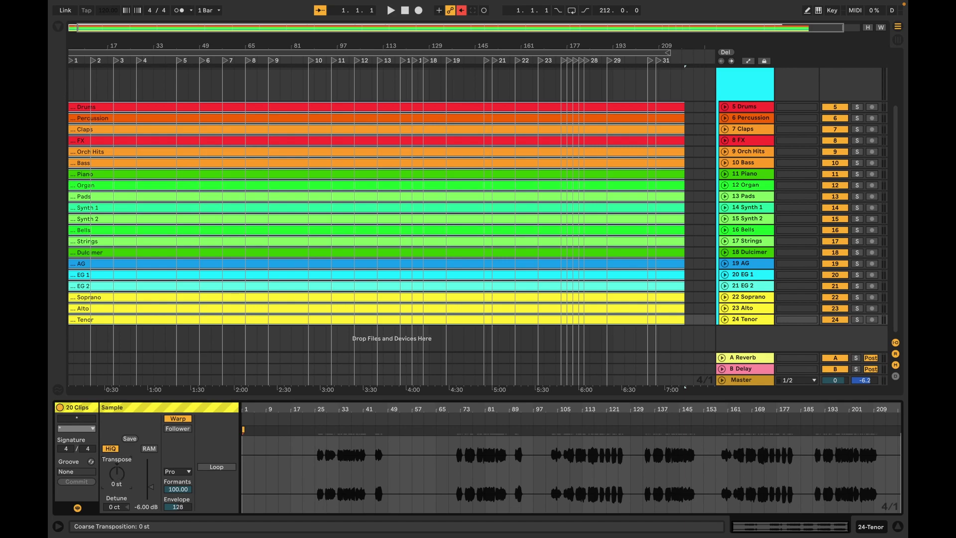
key("Down")
key("Down")
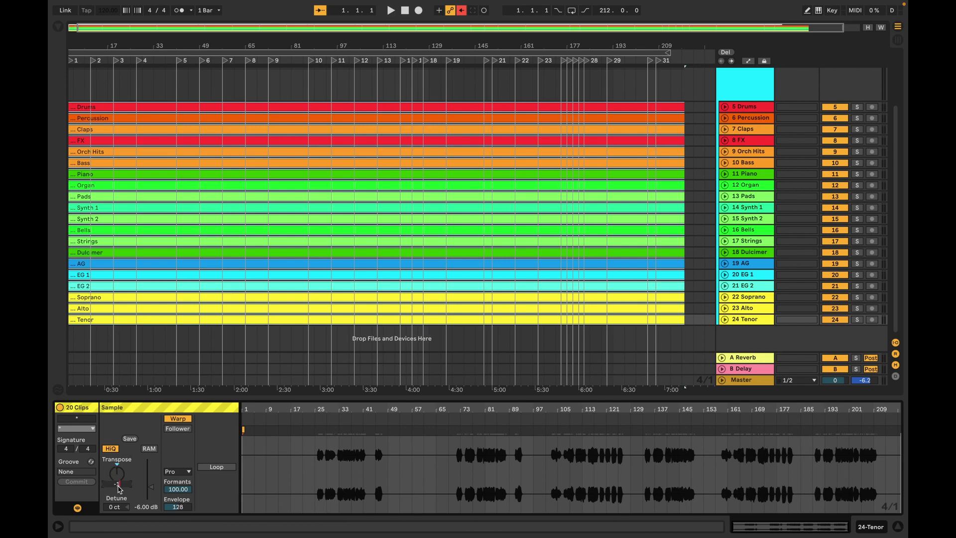
key("Return")
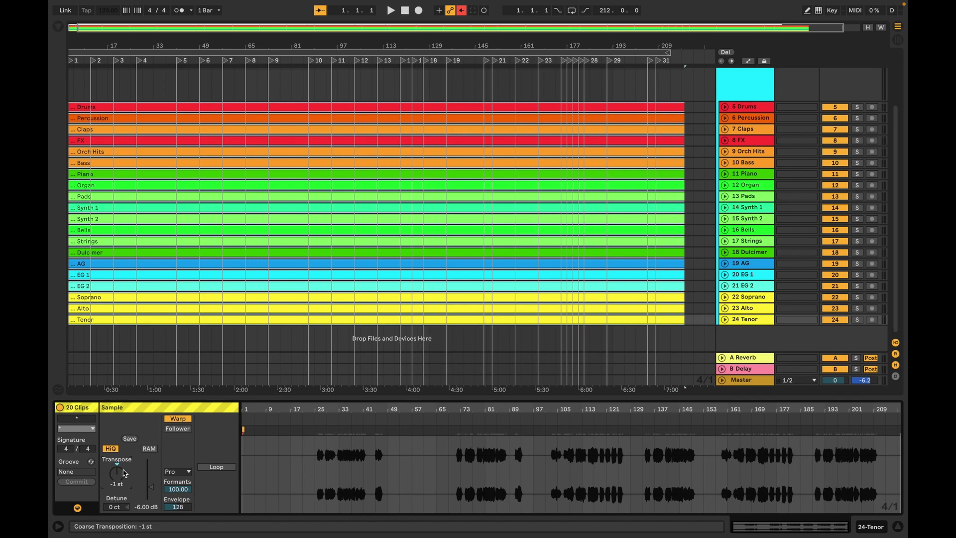
Step: Play the transposed stems from the chorus at bar 73
scroll(236, 157, "up", 4)
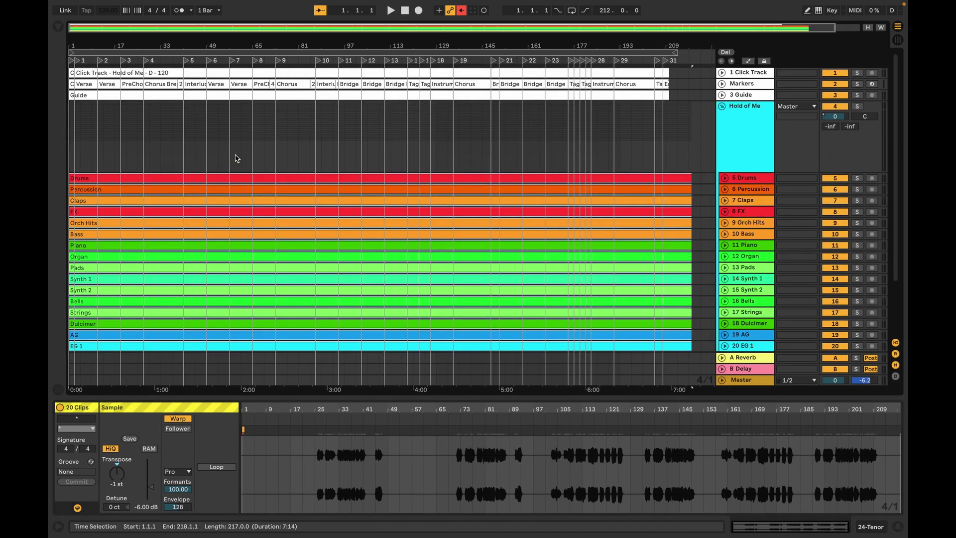
left_click(278, 116)
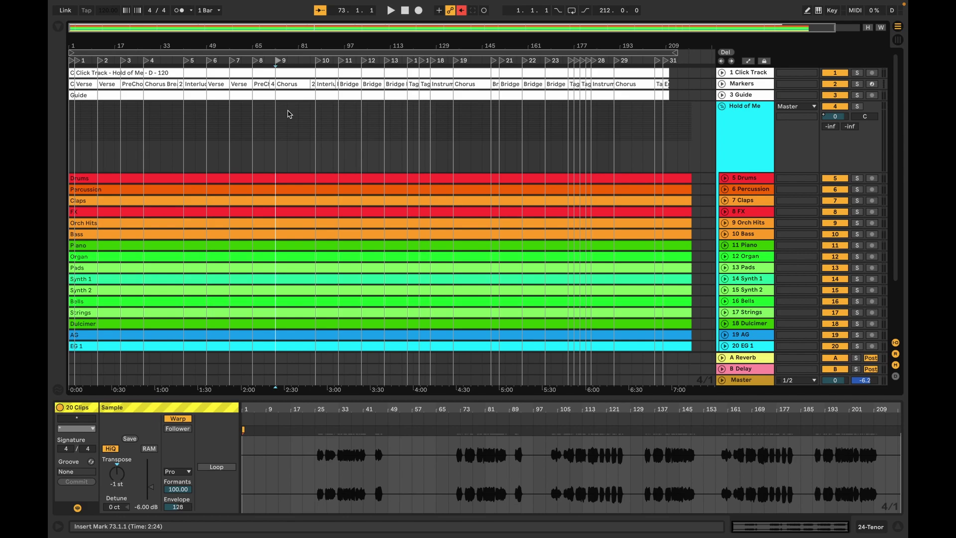
key("space")
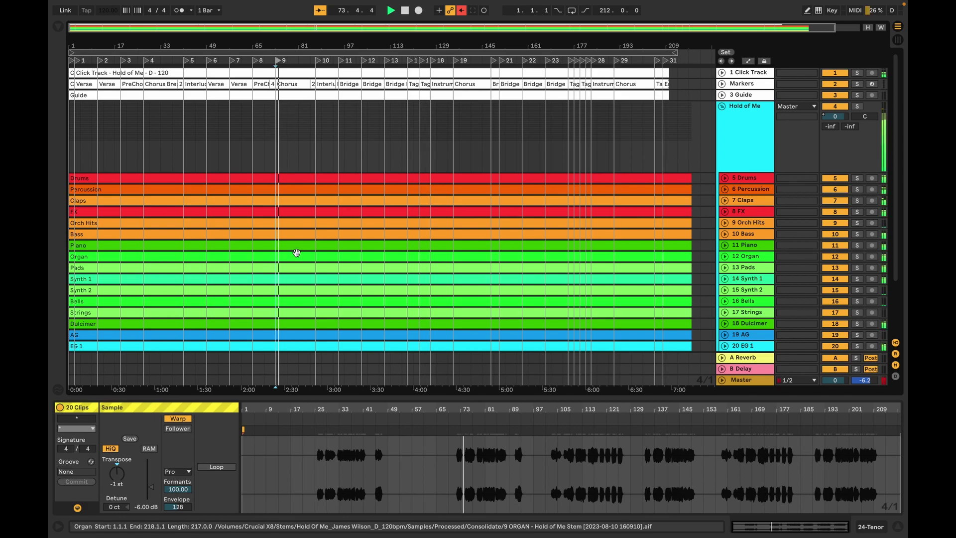
Step: Stop playback, solo the Soprano, Alto and Tenor tracks, and play them from the chorus at locator 9
scroll(296, 252, "down", 3)
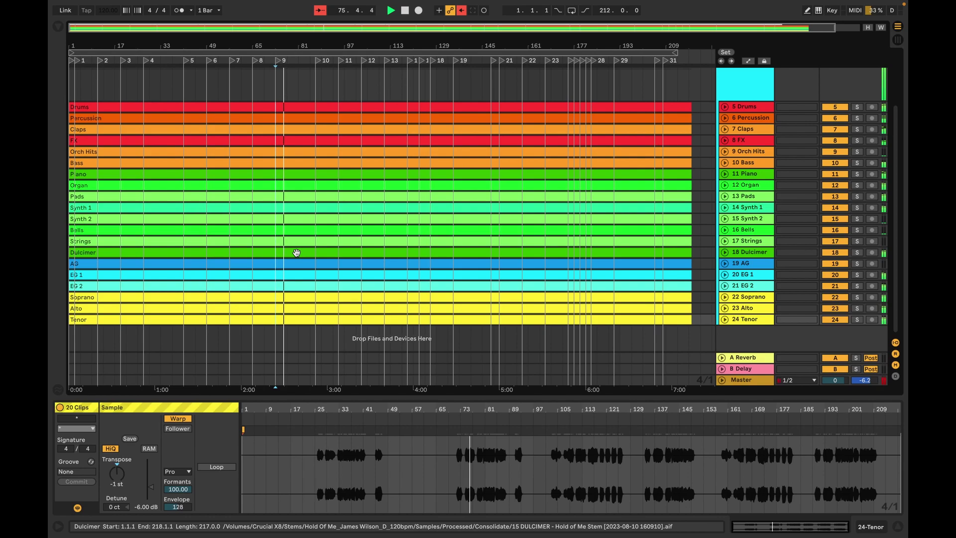
key("space")
mouse_move(456, 4)
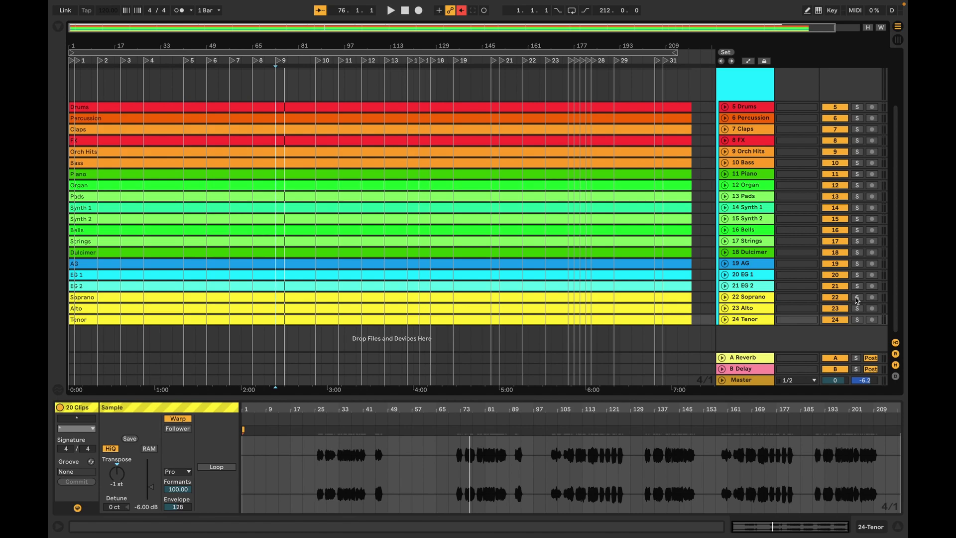
left_click_drag(857, 300, 858, 319)
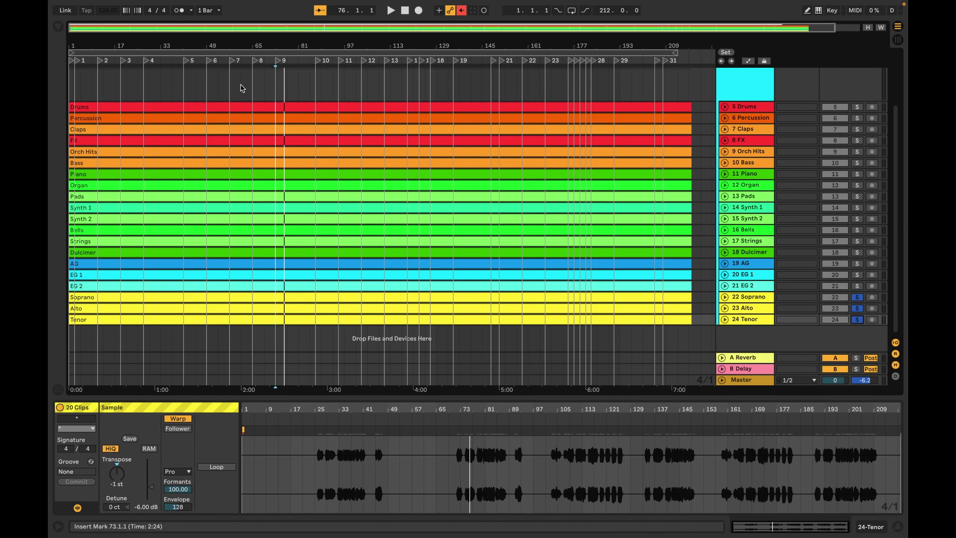
left_click(278, 62)
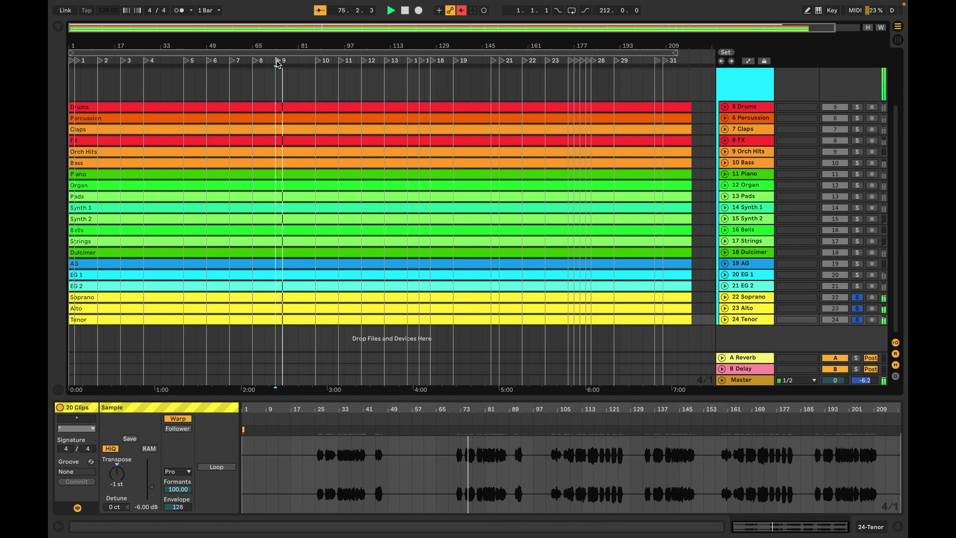
key("space")
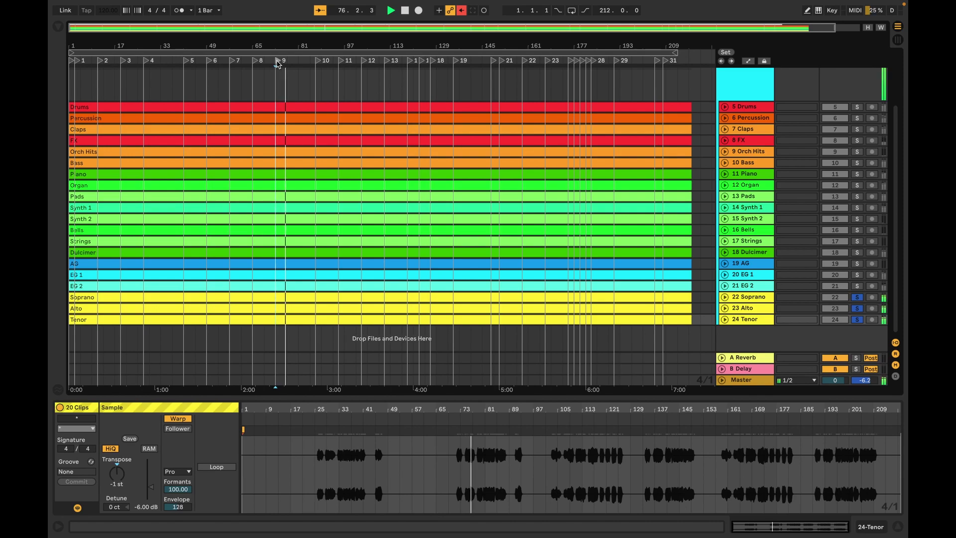
Step: Solo the Synth 1, Synth 2 and Strings tracks instead and play them from the chorus at locator 9
left_click(857, 207)
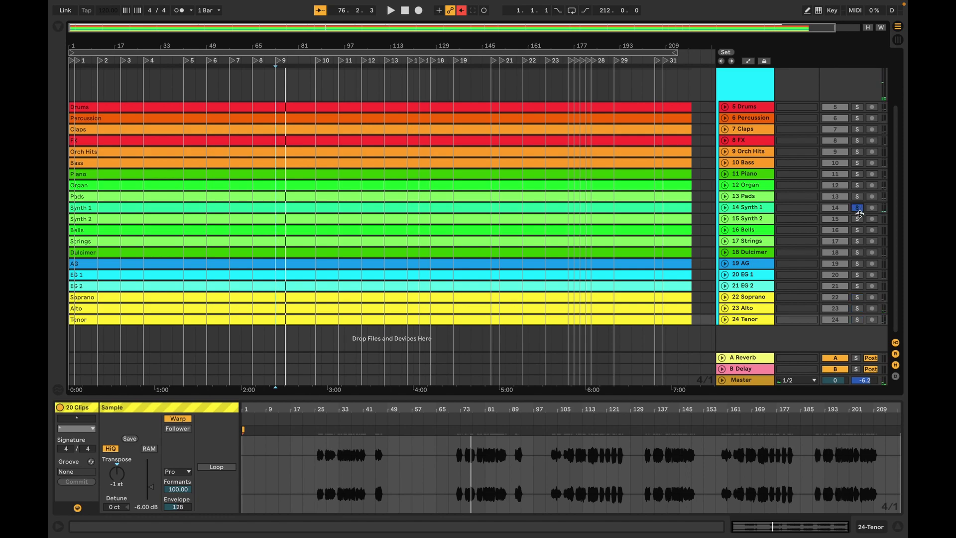
left_click(857, 218, "ctrl")
left_click(857, 241, "ctrl")
left_click(277, 61)
key("space")
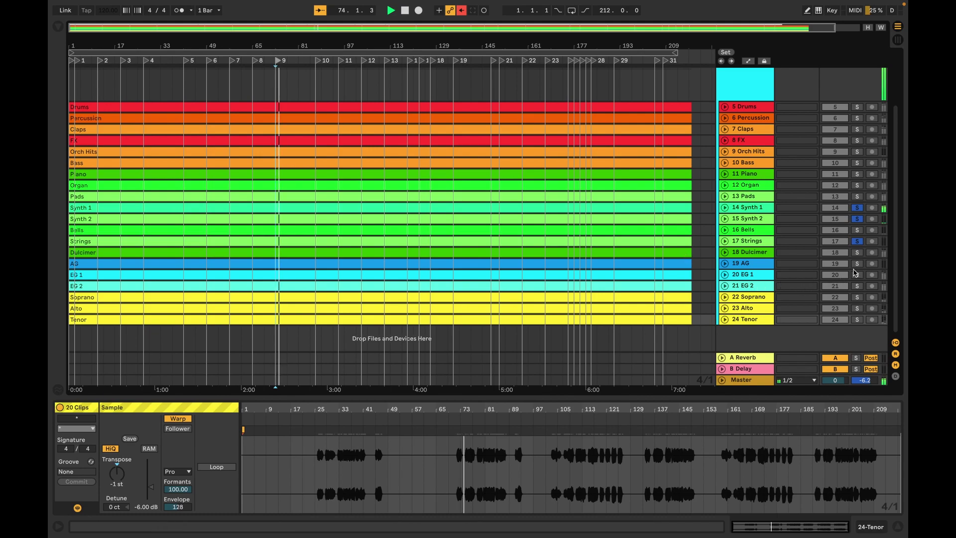
Step: Listen to Dulcimer, Bells, Synth 2, Synth 1 and Pads soloed together, stop playback and clear the solos
left_click(858, 252)
left_click(858, 230, "ctrl")
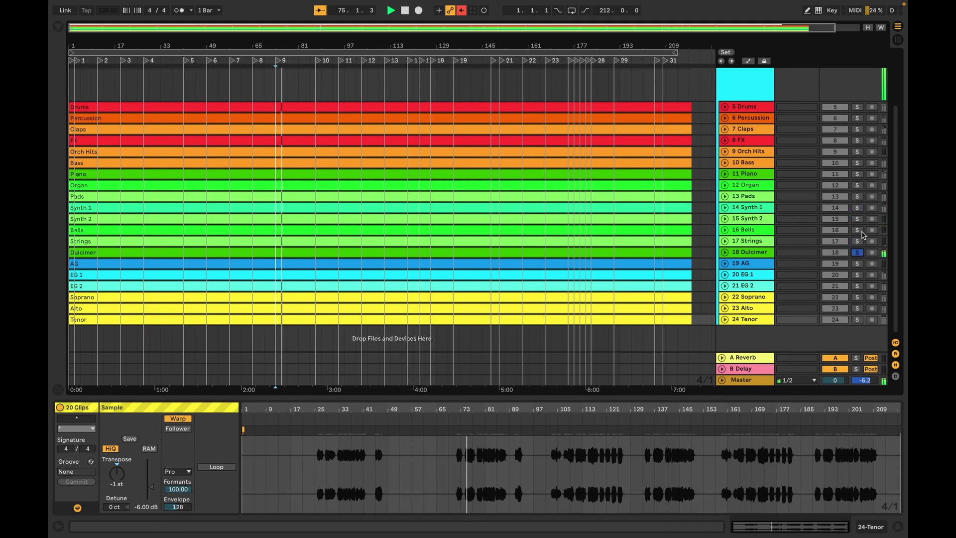
left_click(858, 218, "ctrl")
left_click(858, 208, "ctrl")
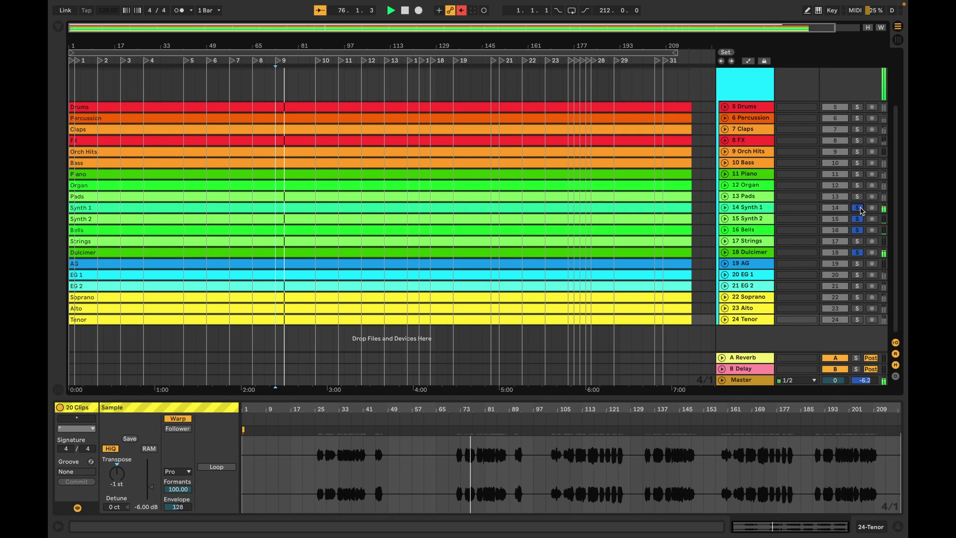
left_click(857, 197, "ctrl")
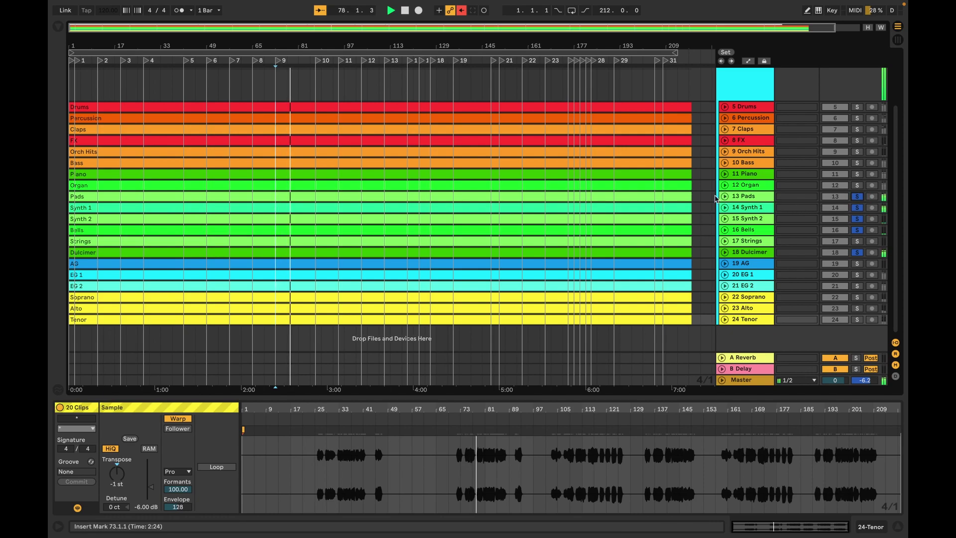
key("space")
left_click(858, 197)
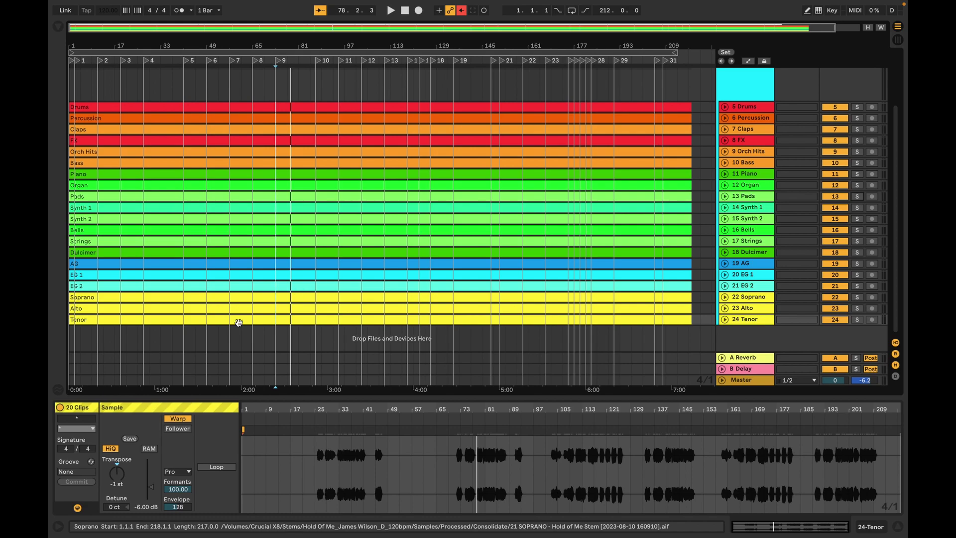
Step: Set the transposition of all selected stem clips to -8 st
left_click(178, 471)
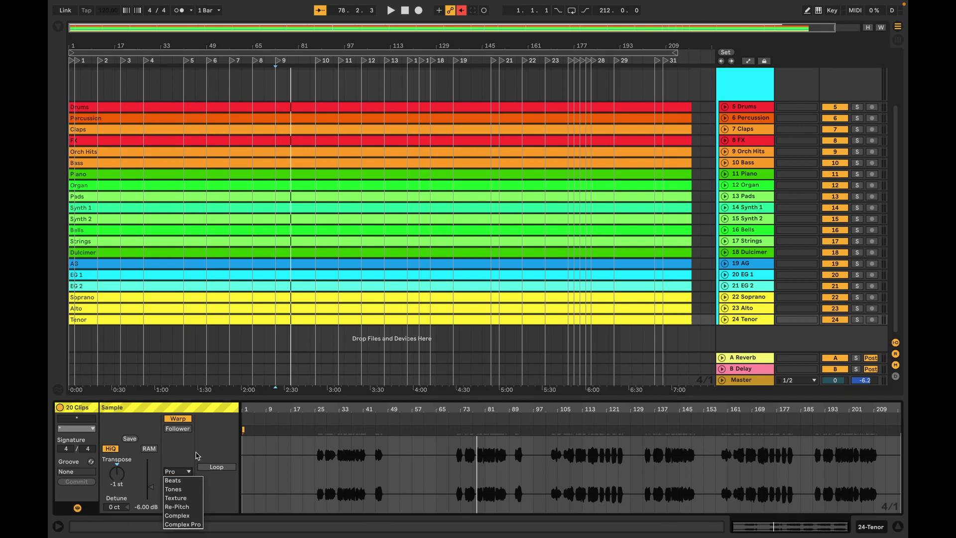
left_click(196, 455)
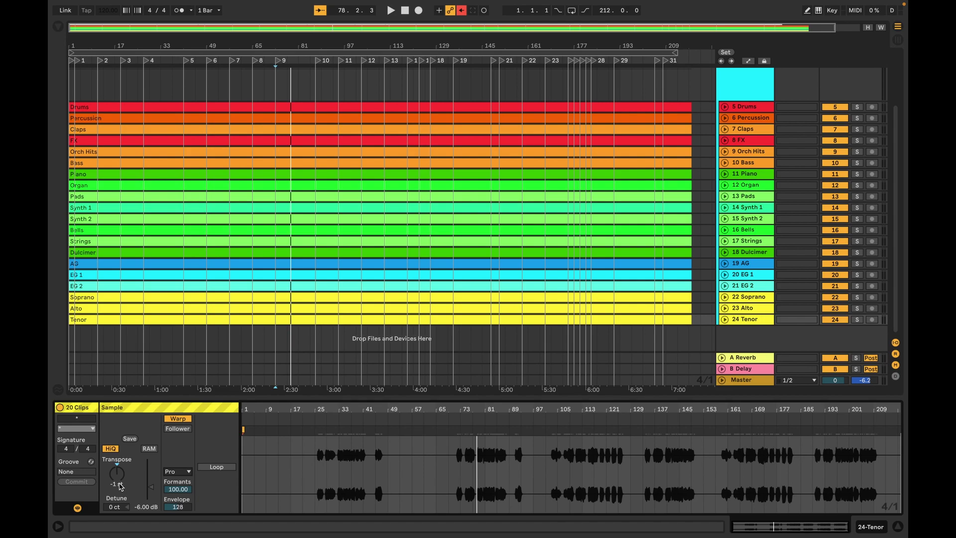
type("-8")
key("Return")
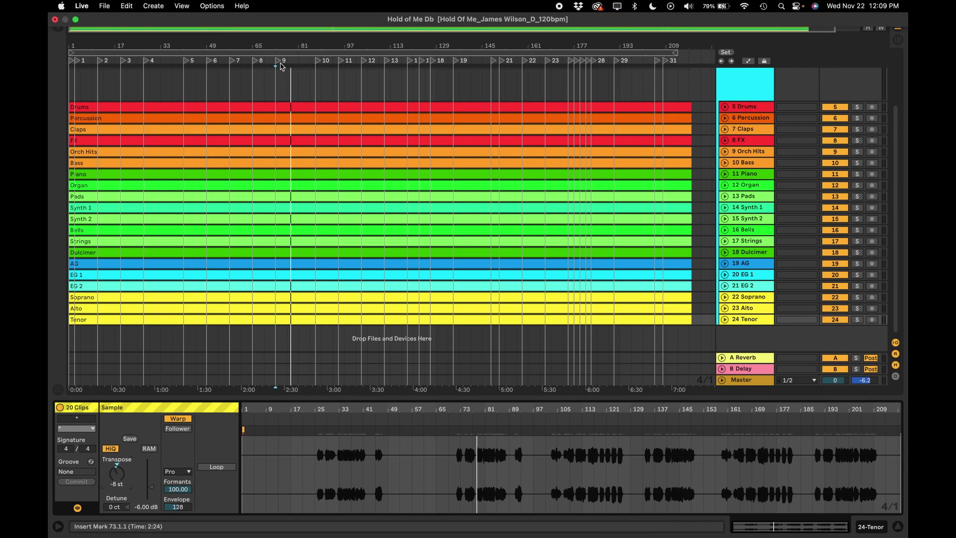
Step: Play all the transposed stems from the chorus at locator 9 for a few bars and stop playback
left_click(279, 62)
key("space")
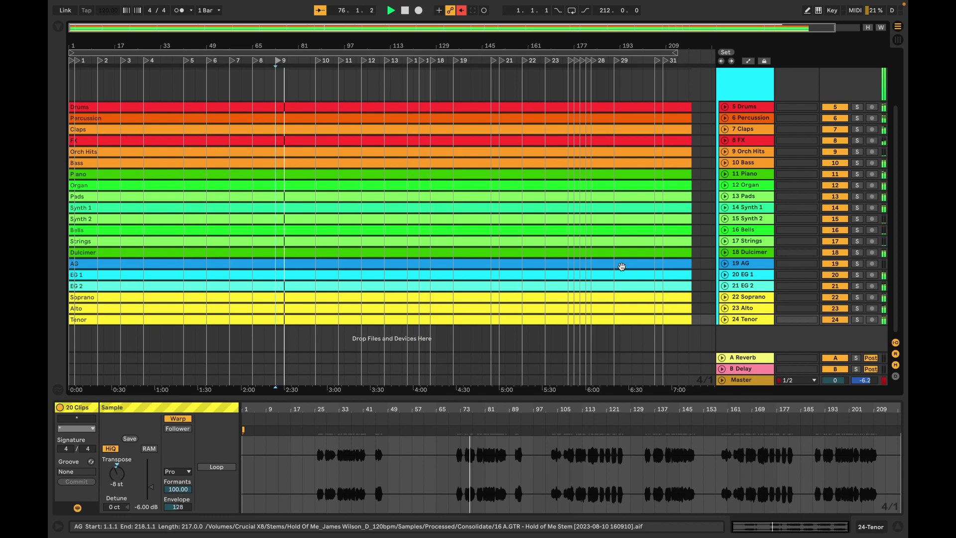
scroll(621, 267, "up", 2)
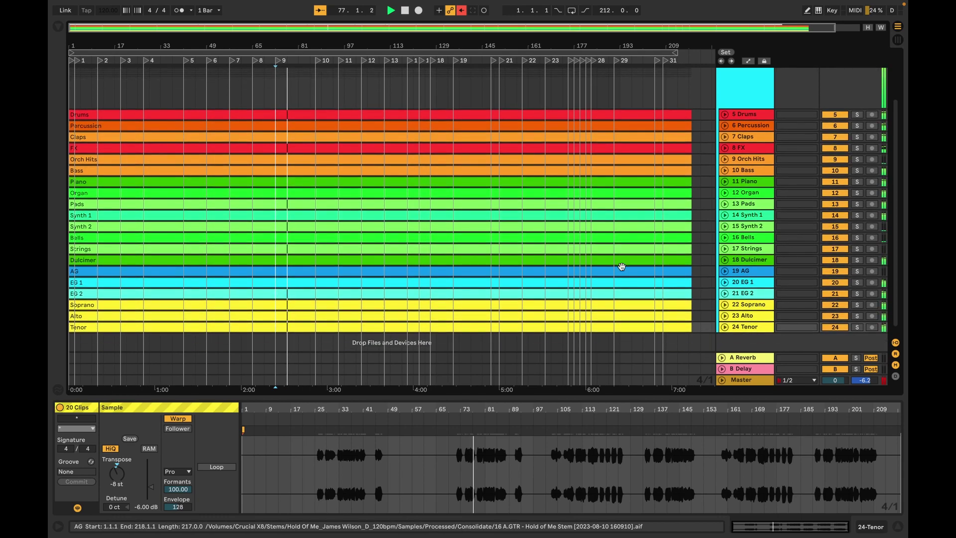
key("space")
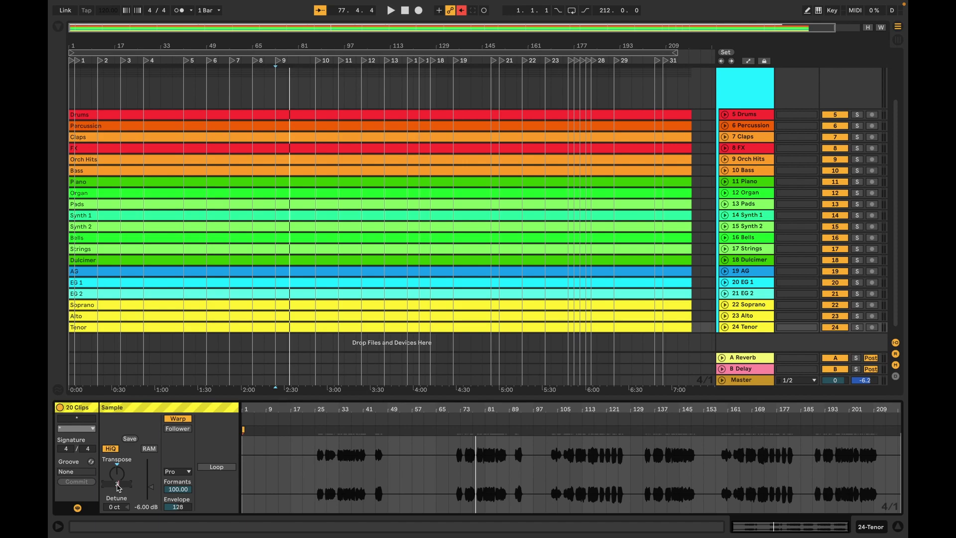
Step: Set the stem clips' transposition to 3 st and play a few bars from the chorus at locator 9
left_click(277, 60)
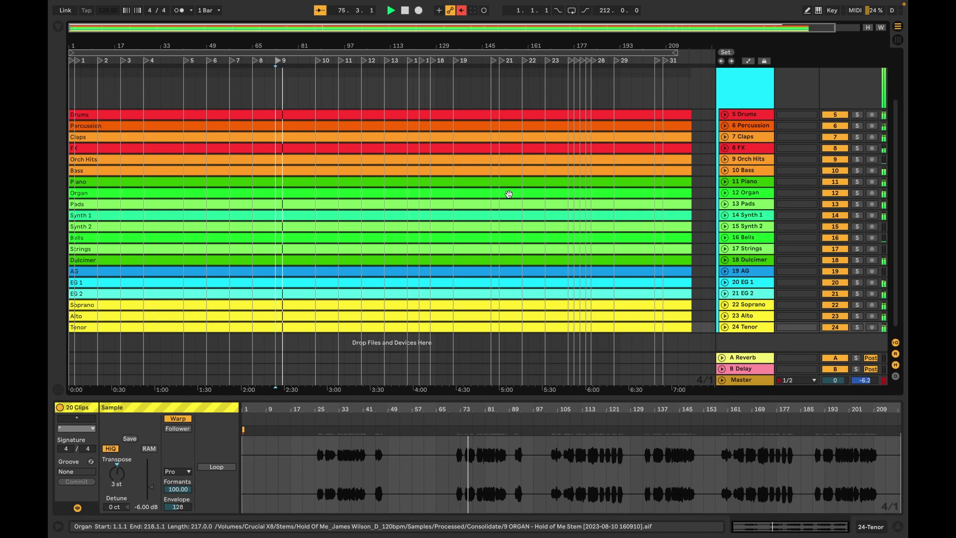
key("space")
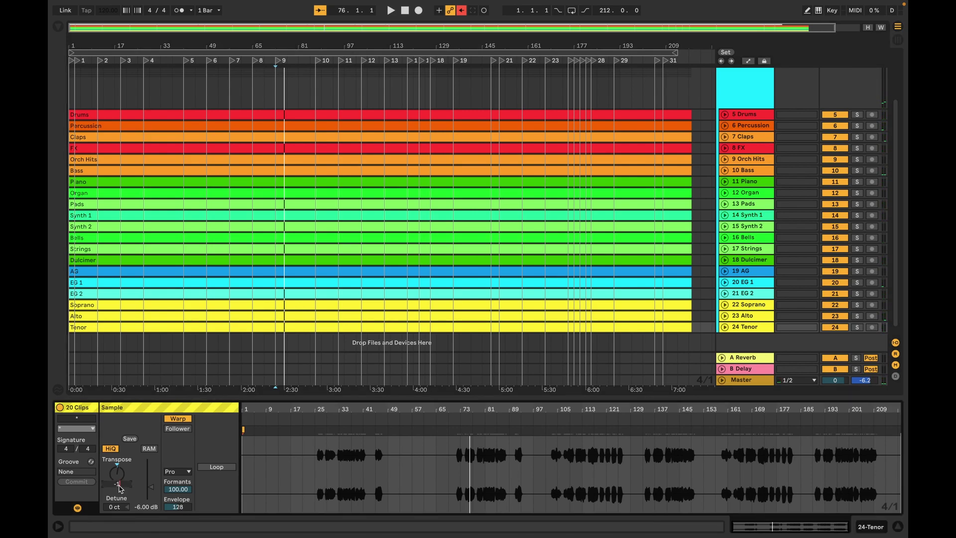
Step: Set the stem clips' transposition to -1 st and save the set
key("Return")
key("super+s")
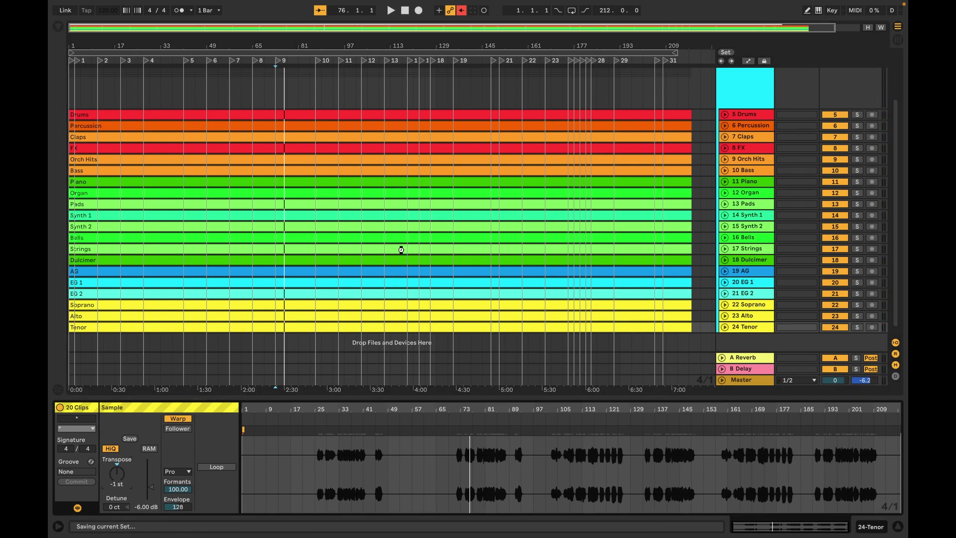
Step: Play the warped stems from the bridge at locator 13, check the CPU load and stop playback
scroll(366, 182, "up", 3)
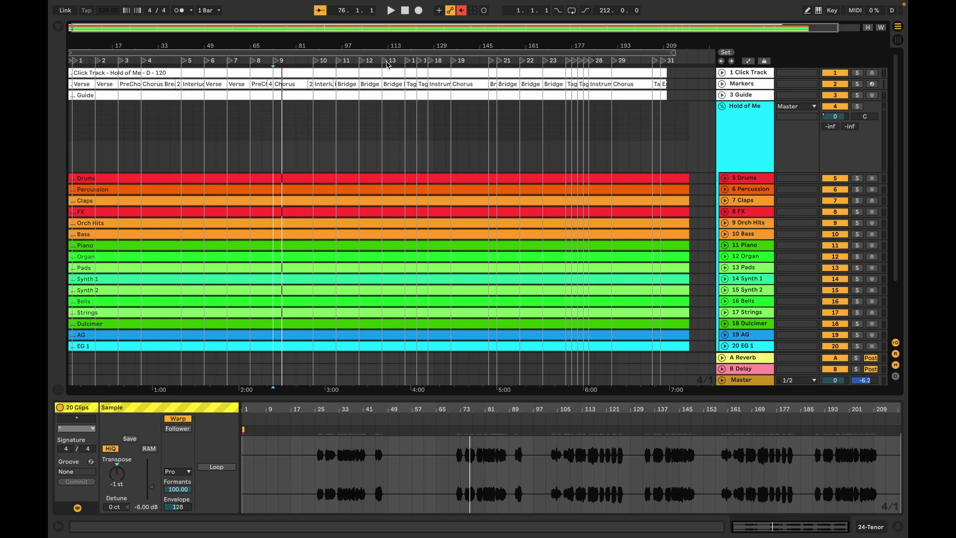
left_click(388, 65)
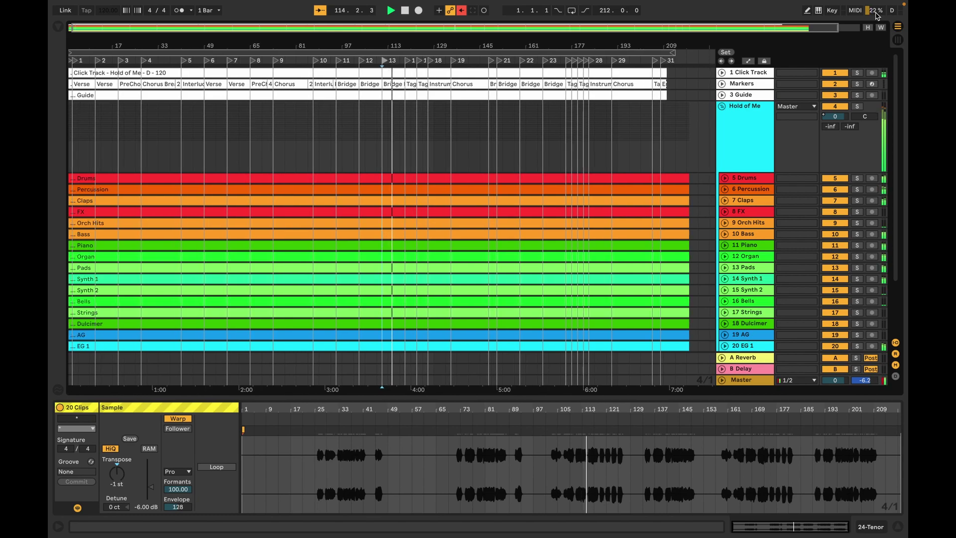
key("space")
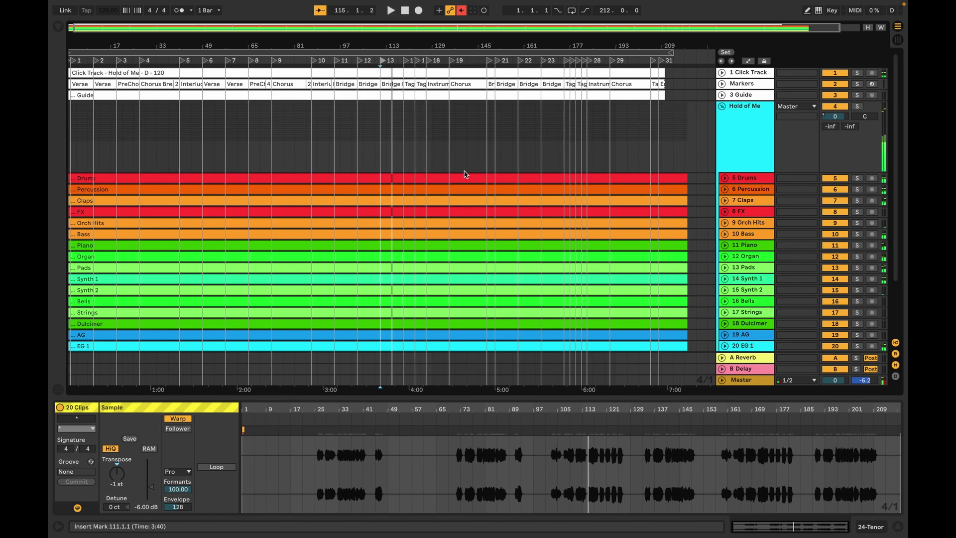
Step: Select all stem clips from Drums to Tenor and set their transposition to 0 st
left_click(465, 176)
scroll(465, 196, "down", 3)
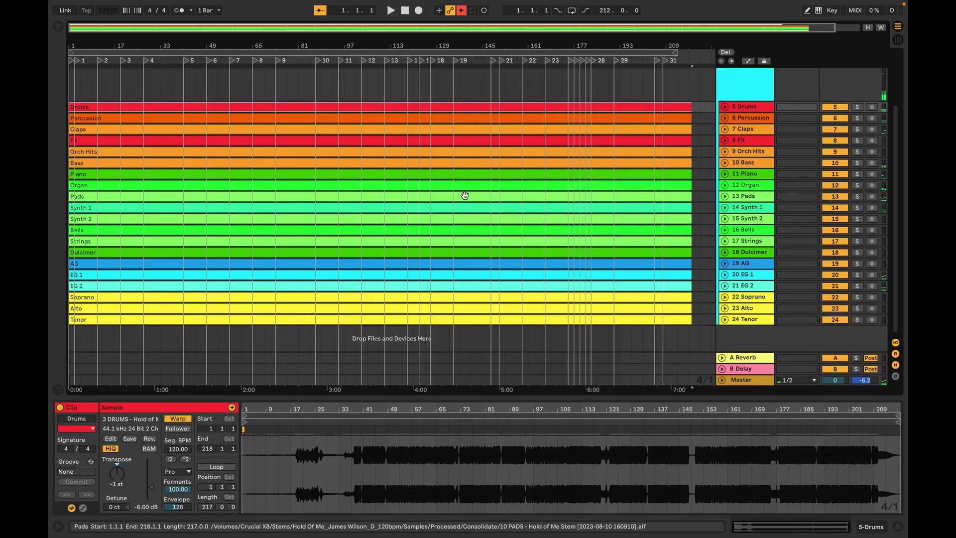
left_click(464, 319, "shift")
scroll(437, 235, "up", 3)
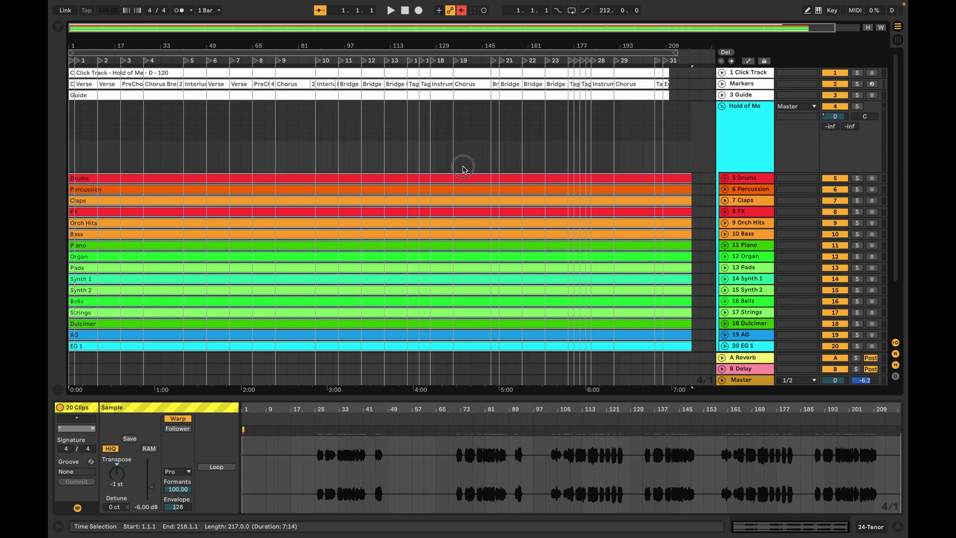
left_click(464, 180)
scroll(463, 183, "down", 3)
left_click(471, 322, "shift")
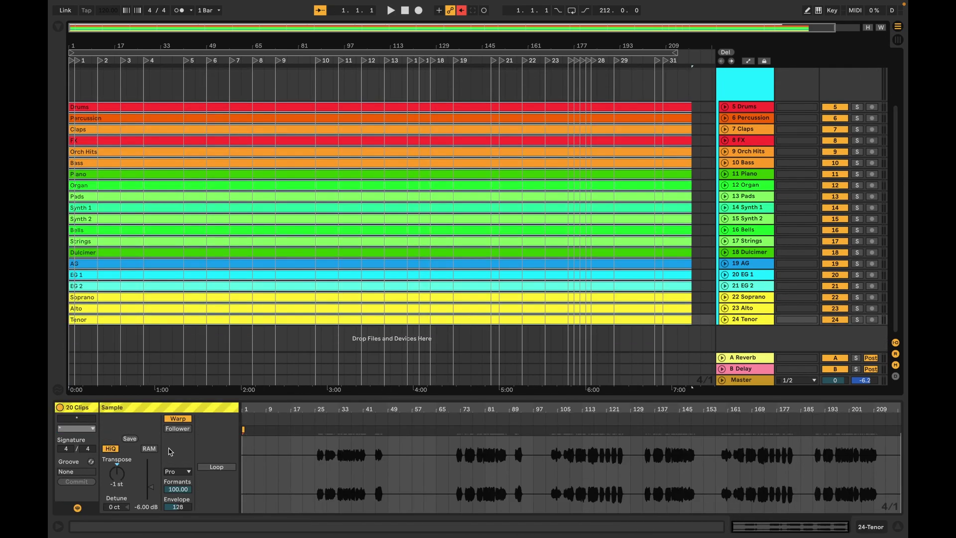
key("super+z")
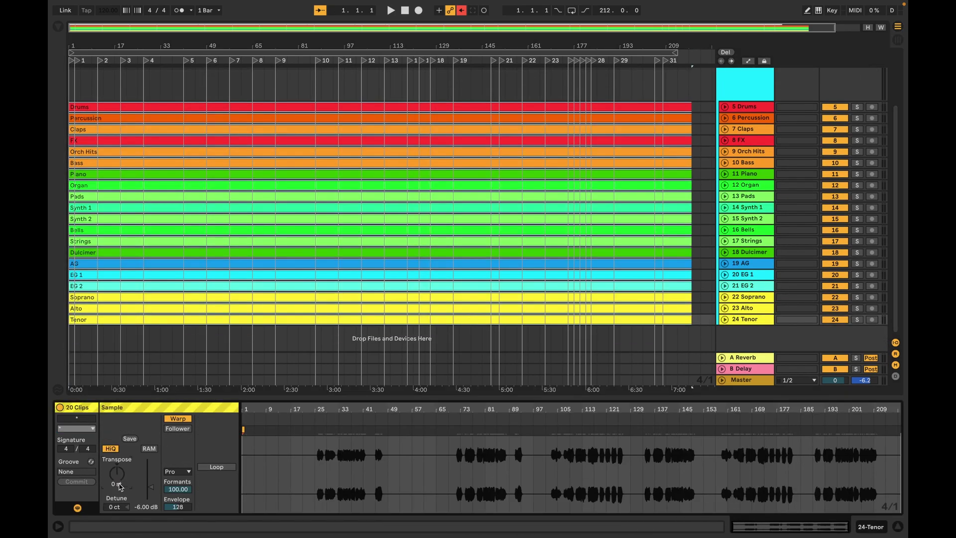
Step: Reselect all the stem clips at 0 st and turn off Warp for them
scroll(504, 138, "up", 3)
left_click(441, 149)
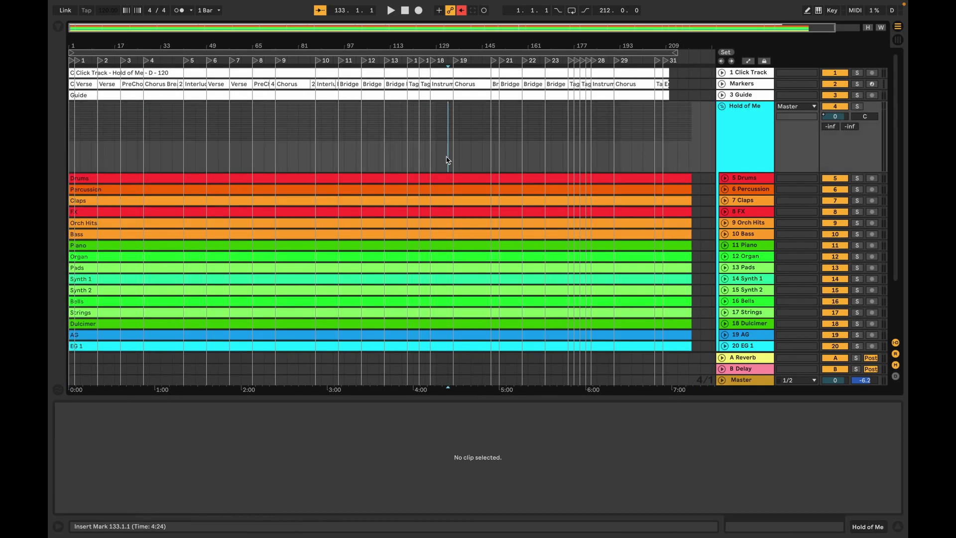
key("super+shift+z")
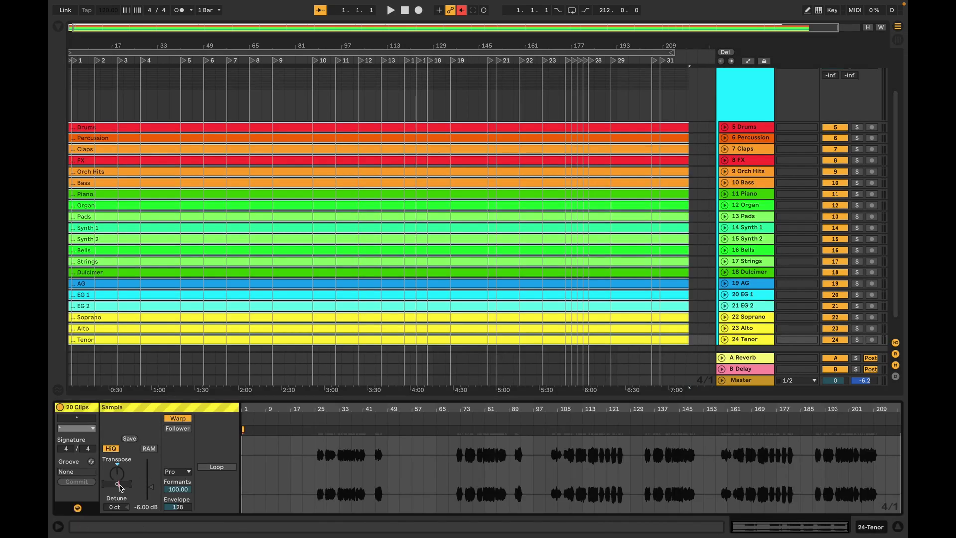
left_click(183, 420)
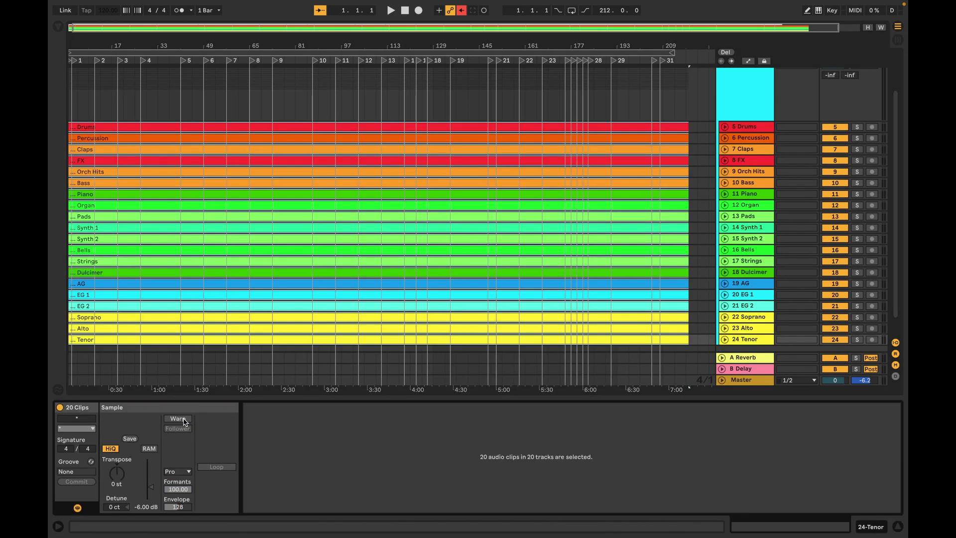
Step: Play the unwarped stems from the bridge at locator 13, check the CPU load and stop playback
scroll(369, 245, "up", 1)
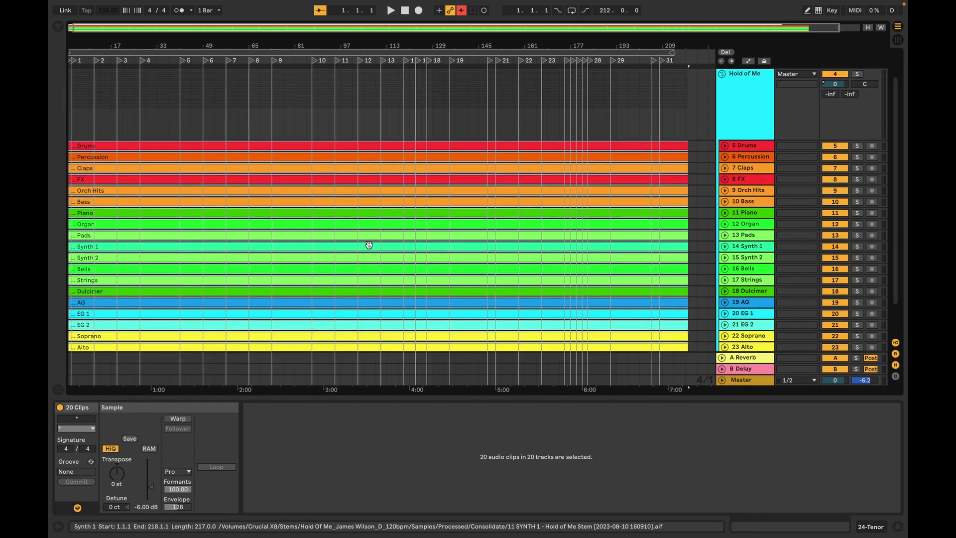
scroll(368, 244, "up", 2)
left_click(368, 245)
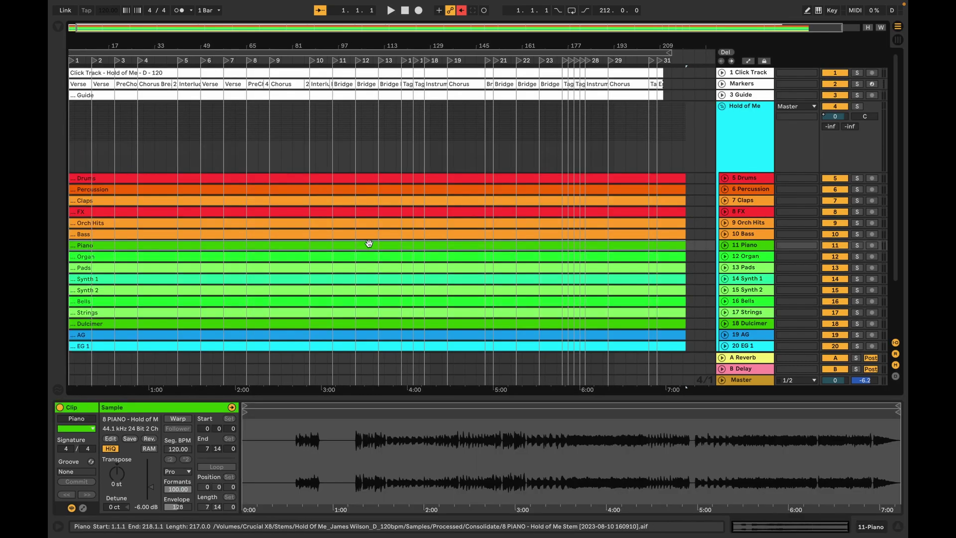
left_click(380, 63)
key("space")
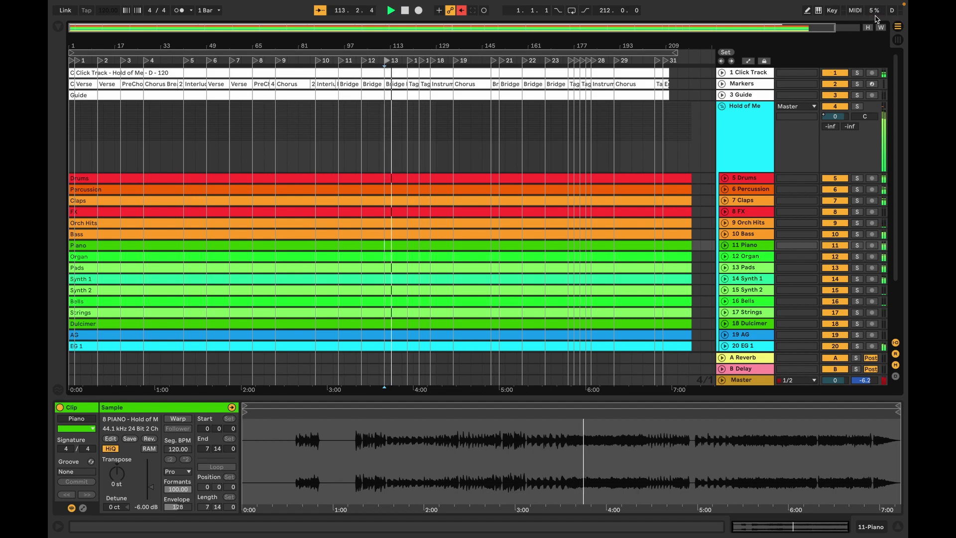
key("space")
Step: Select all stem clips from Drums to Tenor, turn Warp on and transpose them to -1 st
left_click(383, 176)
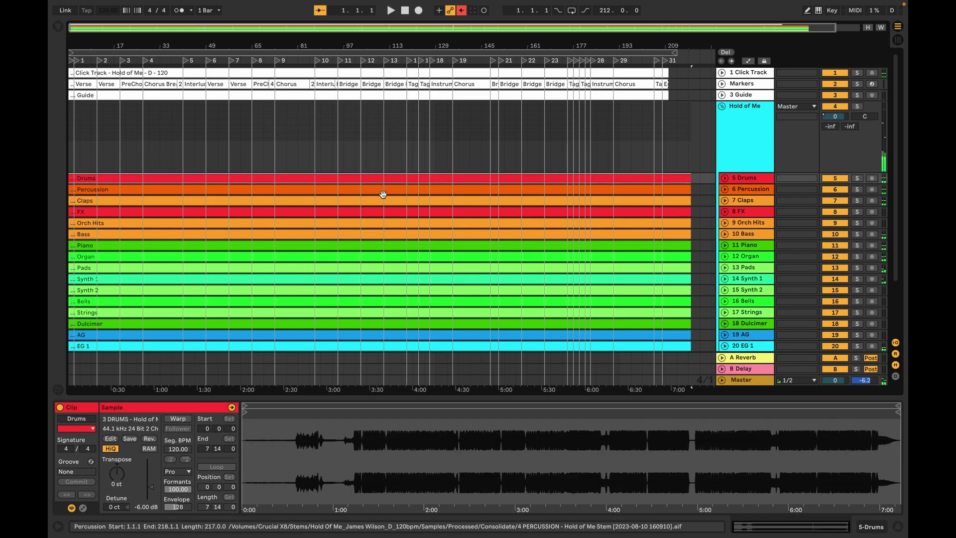
scroll(382, 195, "down", 3)
left_click(403, 320, "shift")
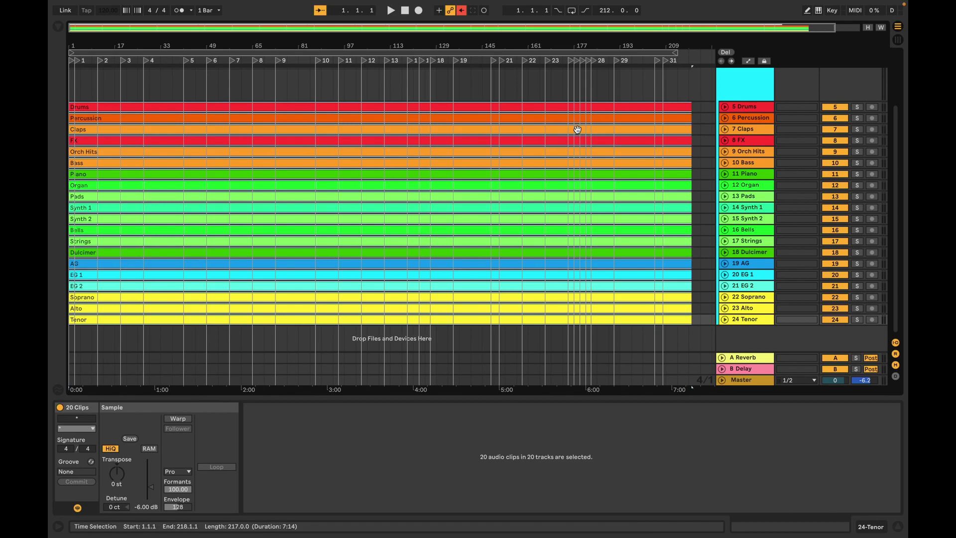
left_click(179, 419)
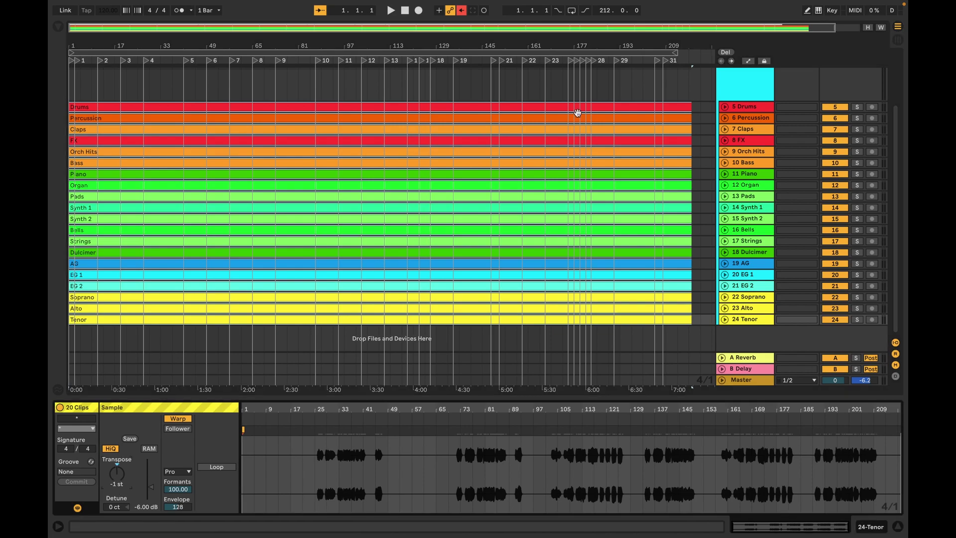
left_click(544, 139)
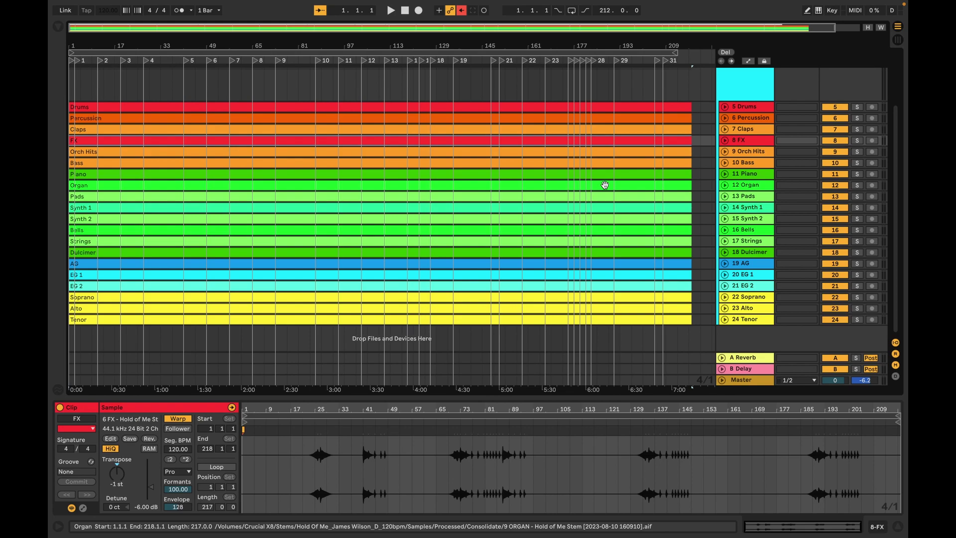
Step: Select all the stem tracks from Drums to Tenor and freeze them
left_click(761, 108)
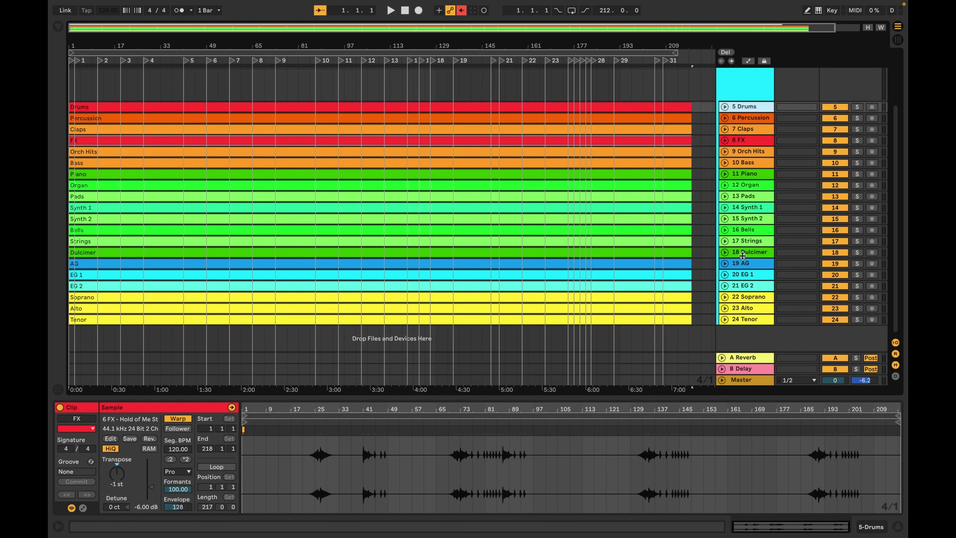
left_click(752, 320, "shift")
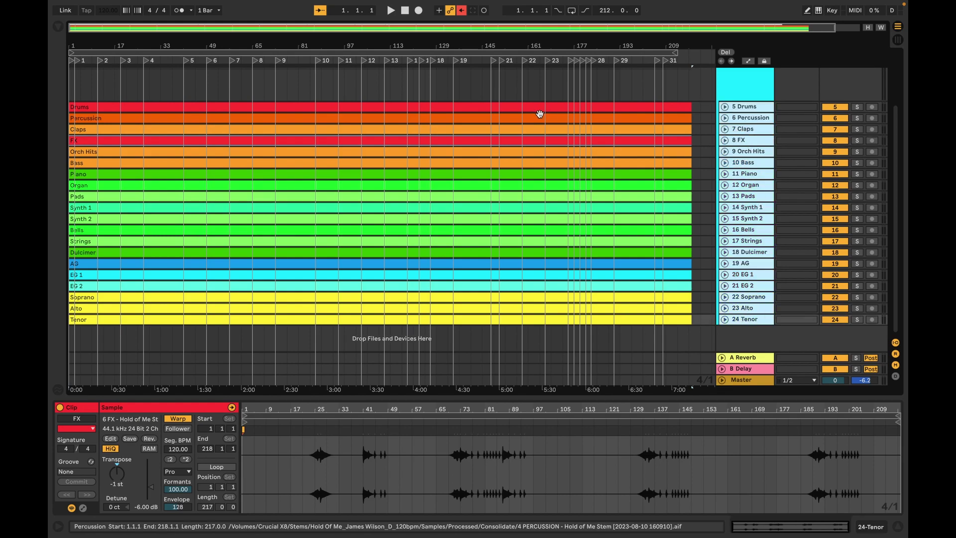
left_click(539, 107)
left_click(536, 265, "shift")
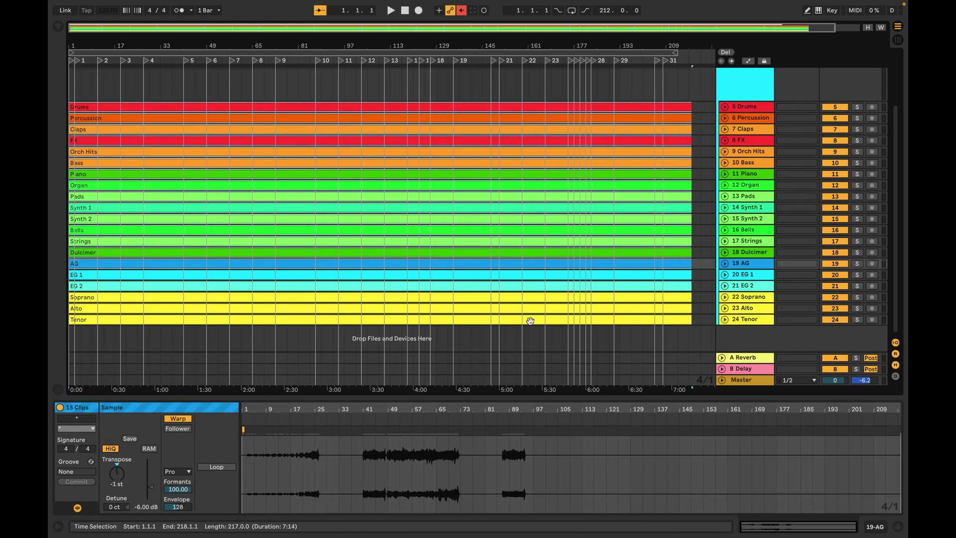
left_click(762, 107)
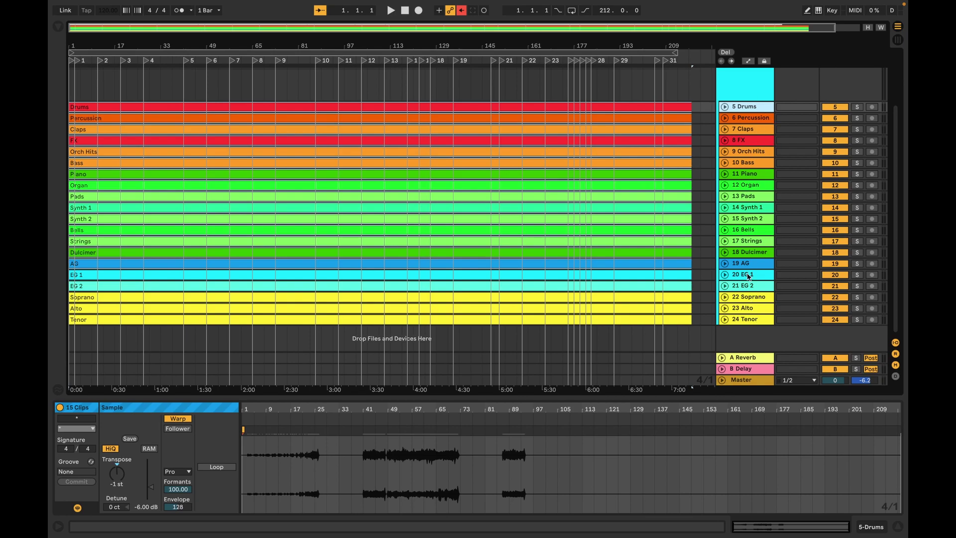
left_click(761, 321, "shift")
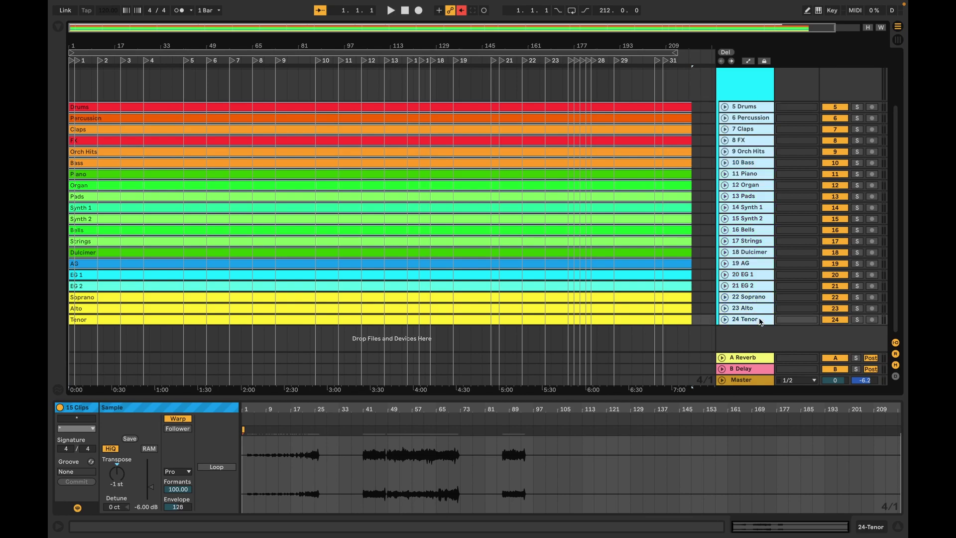
right_click(759, 167)
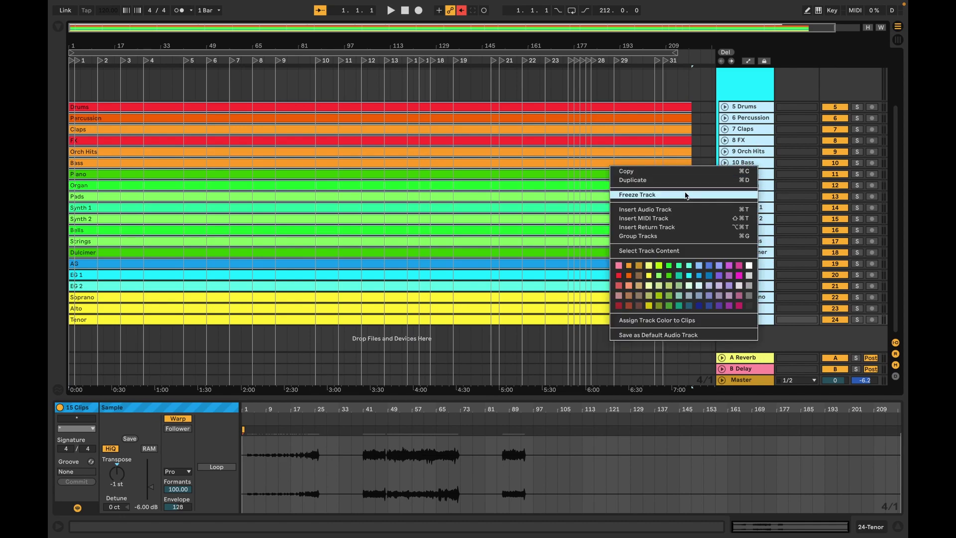
left_click(654, 196)
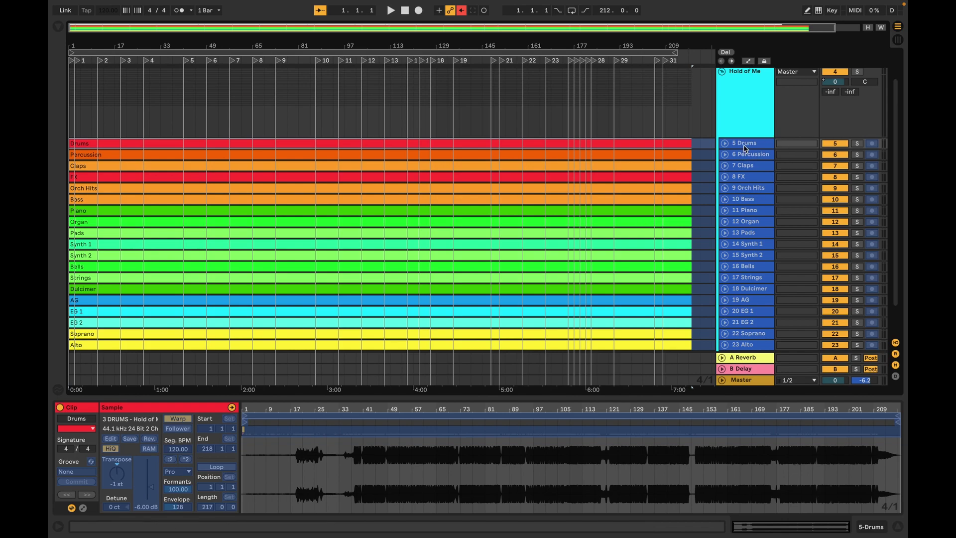
Step: Examine the frozen stem tracks from Drums to Tenor and the transposition setting of the frozen Drums clip
left_click_drag(744, 145, 752, 193)
left_click(753, 192)
left_click(757, 232)
left_click(757, 291)
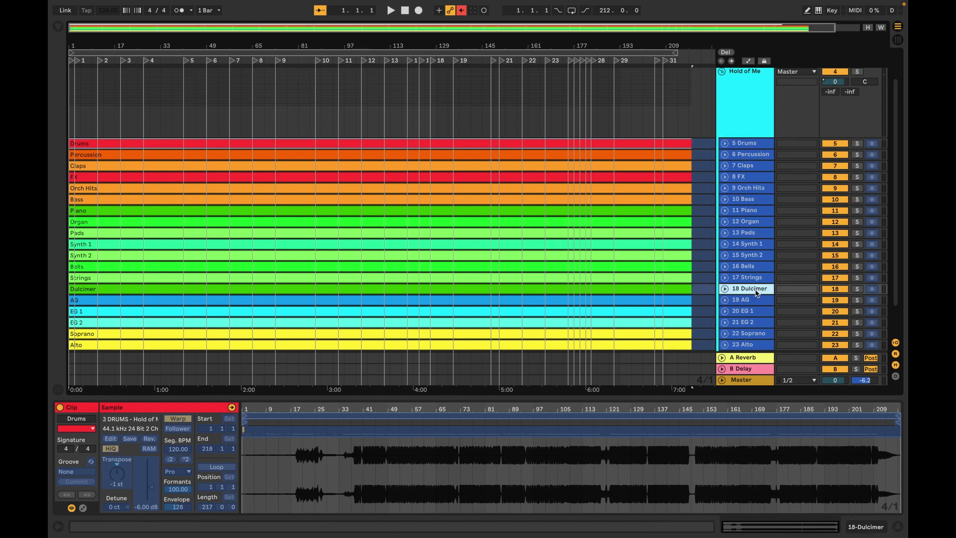
scroll(755, 293, "down", 2)
left_click(757, 291)
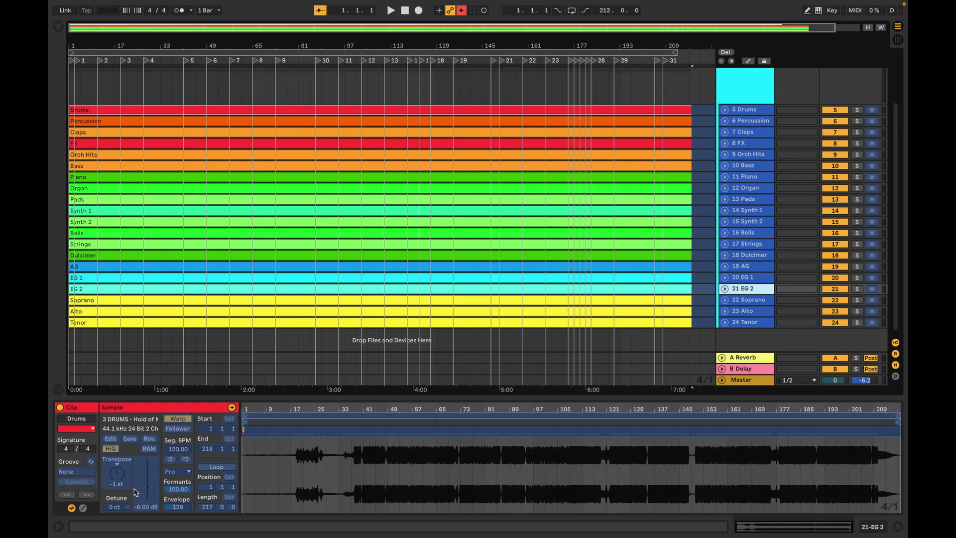
left_click(116, 487)
scroll(544, 233, "up", 3)
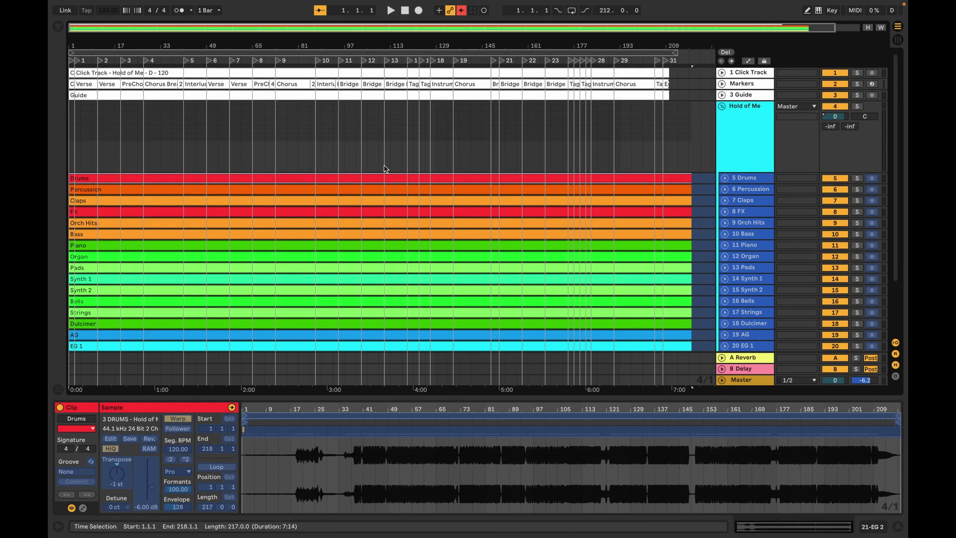
scroll(390, 127, "up", 2)
scroll(389, 126, "down", 4)
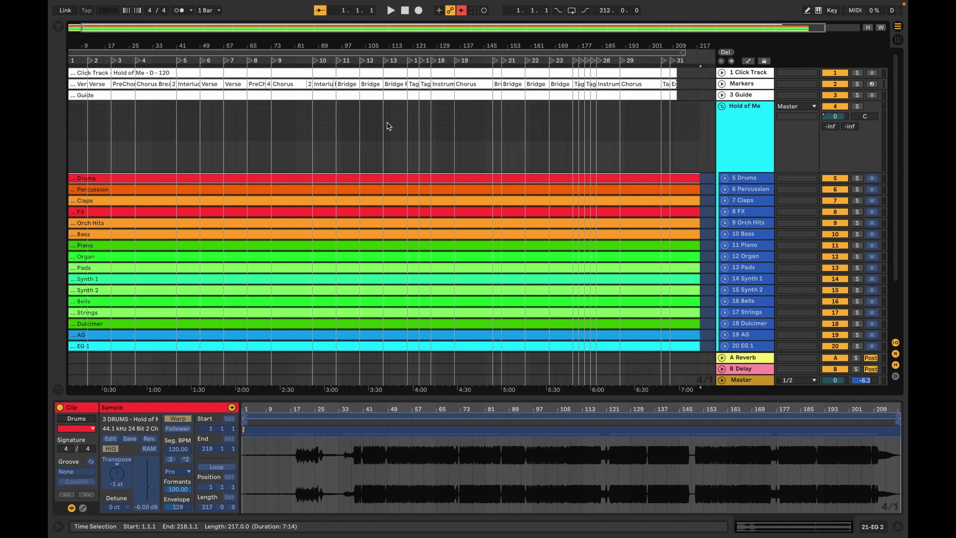
Step: Play the frozen stems from the chorus at locator 19, check the CPU load and stop playback
left_click(445, 61)
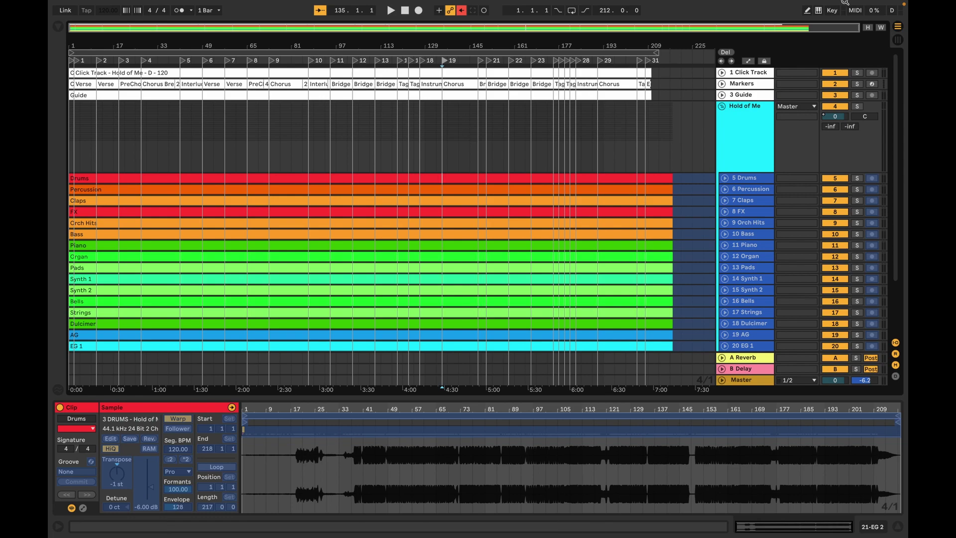
key("space")
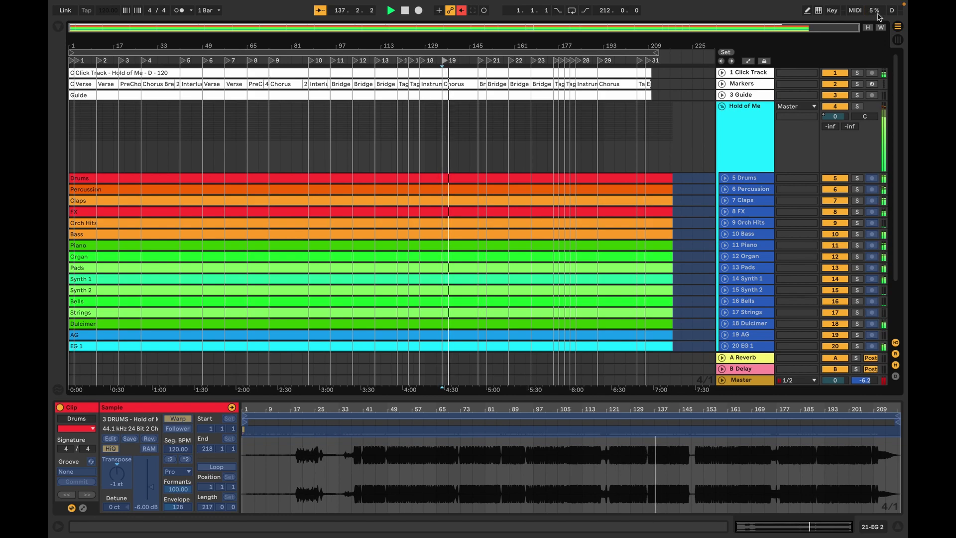
key("space")
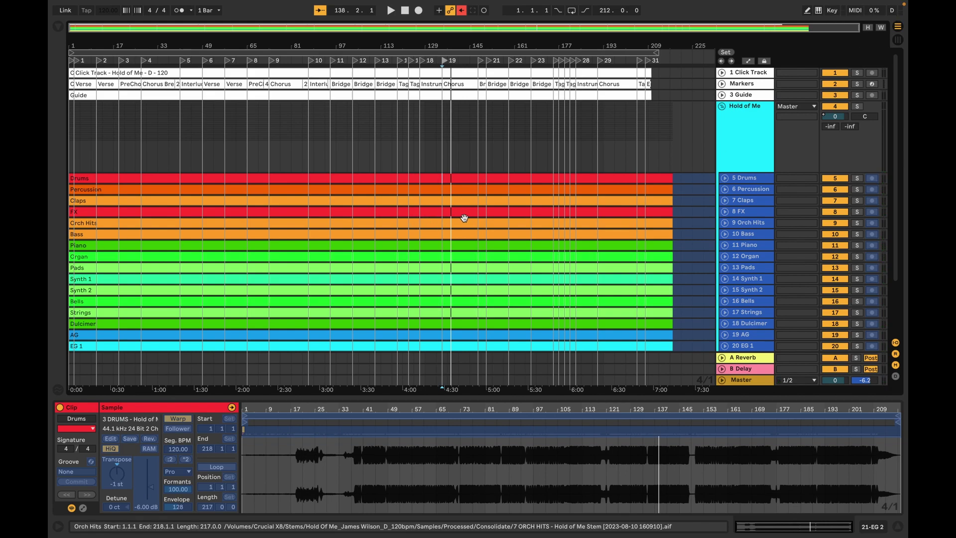
Step: Select all the frozen stem tracks from Drums to Tenor and flatten them
scroll(595, 259, "down", 3)
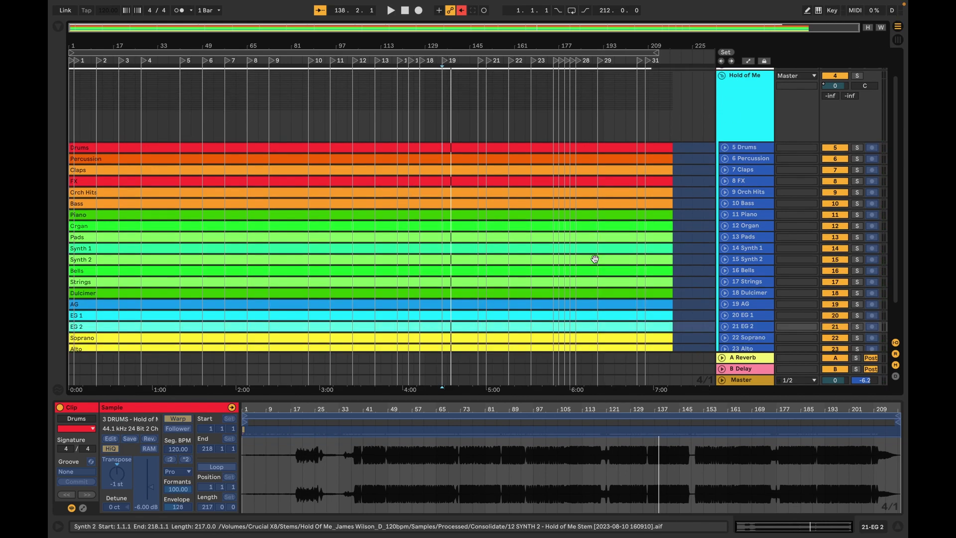
left_click(759, 133)
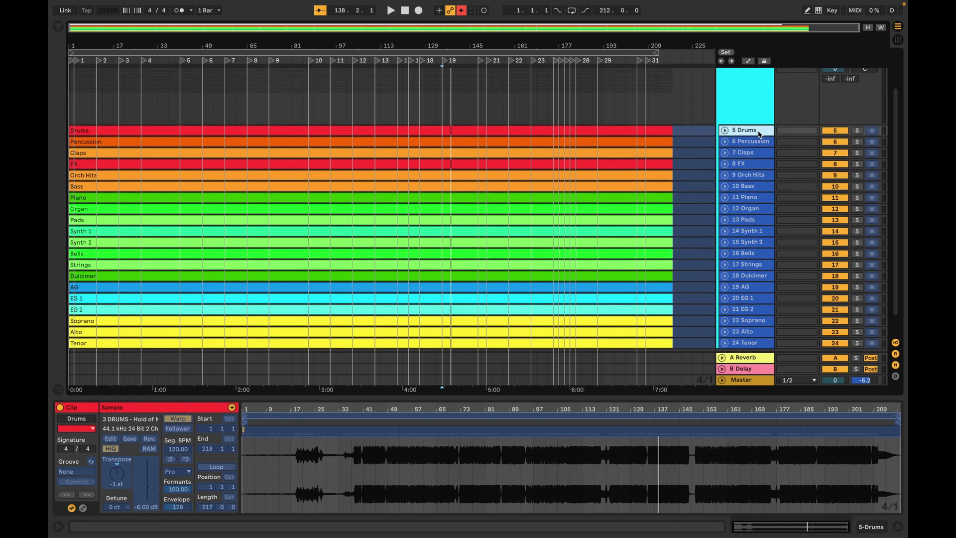
left_click(759, 346, "shift")
right_click(759, 344)
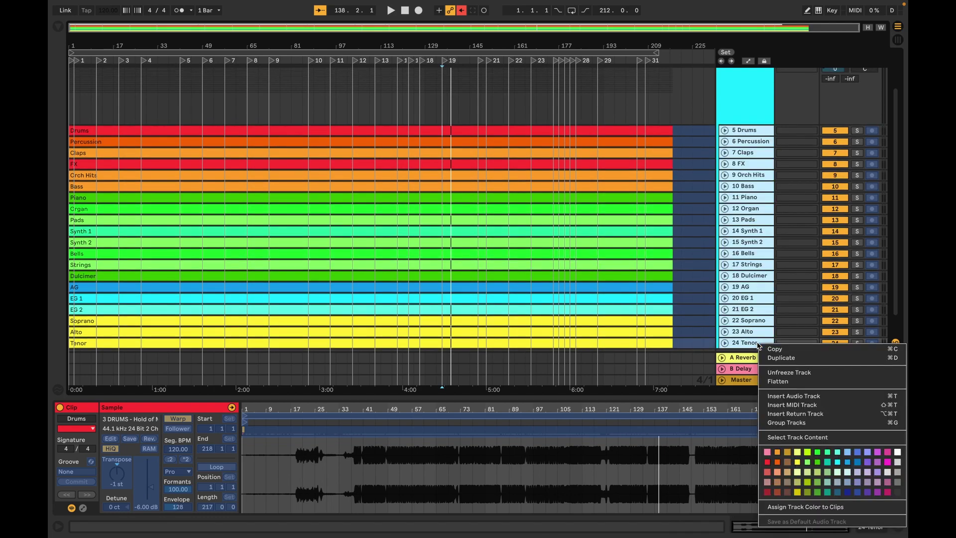
left_click(788, 382)
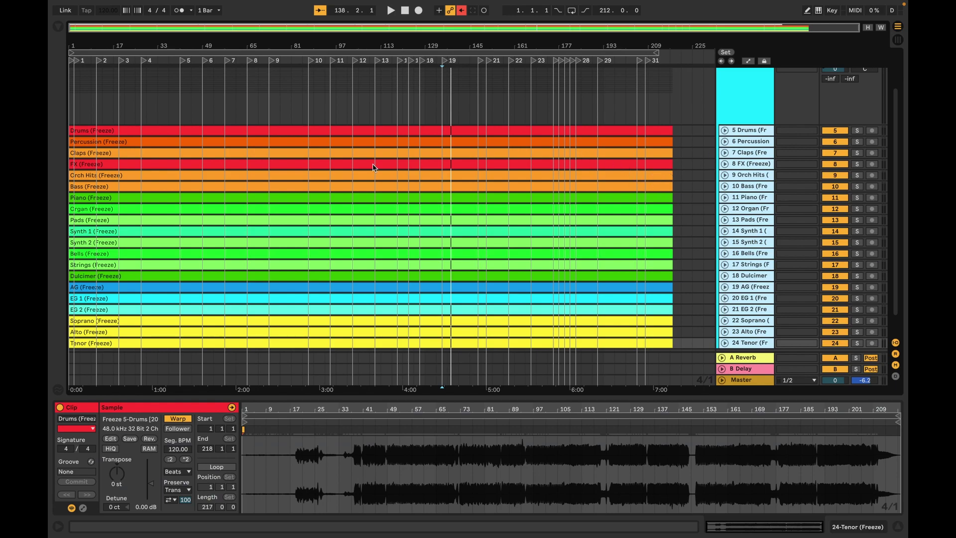
Step: Inspect the clip settings of several flattened stems, checking their Warp state and transposition
left_click(185, 186)
left_click(107, 130)
left_click(114, 142)
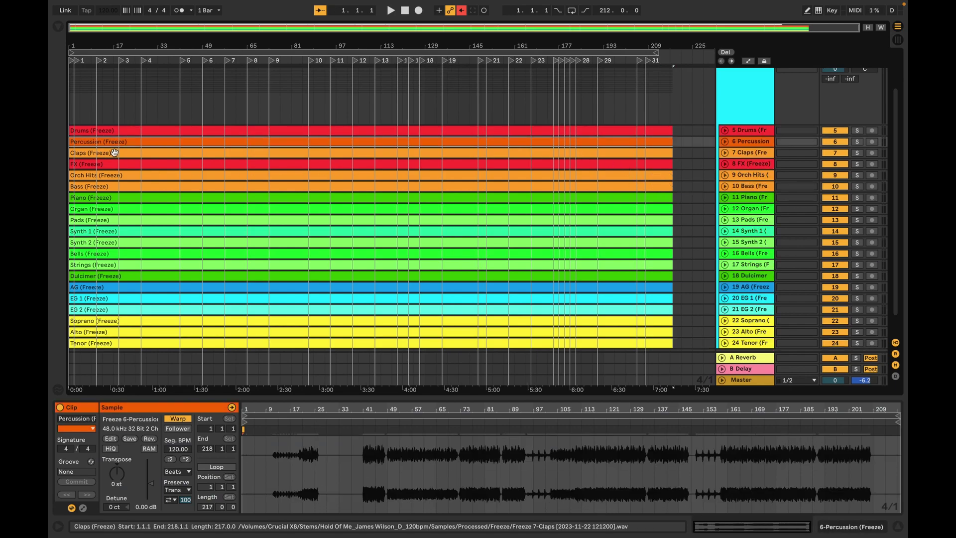
left_click(115, 153)
left_click(122, 175)
left_click(139, 231)
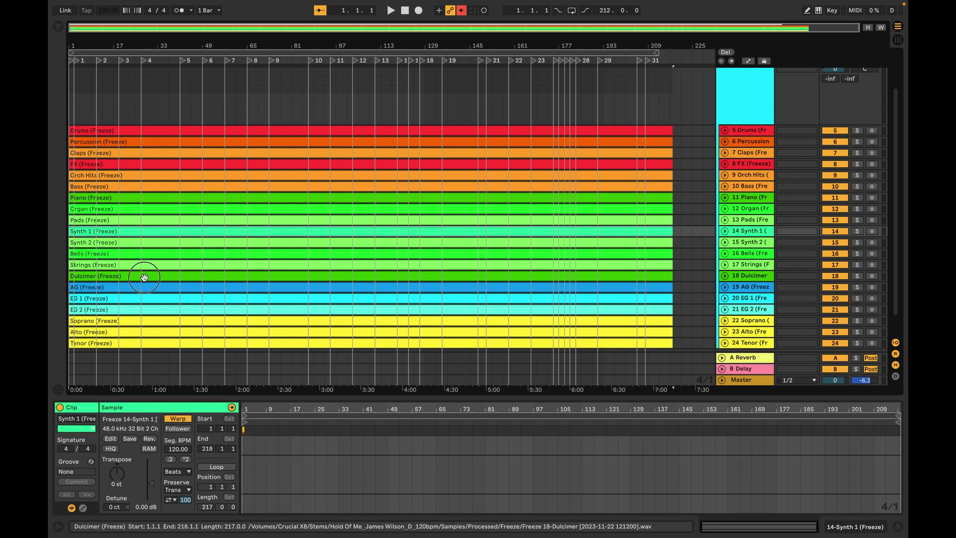
left_click(143, 276)
left_click(148, 319)
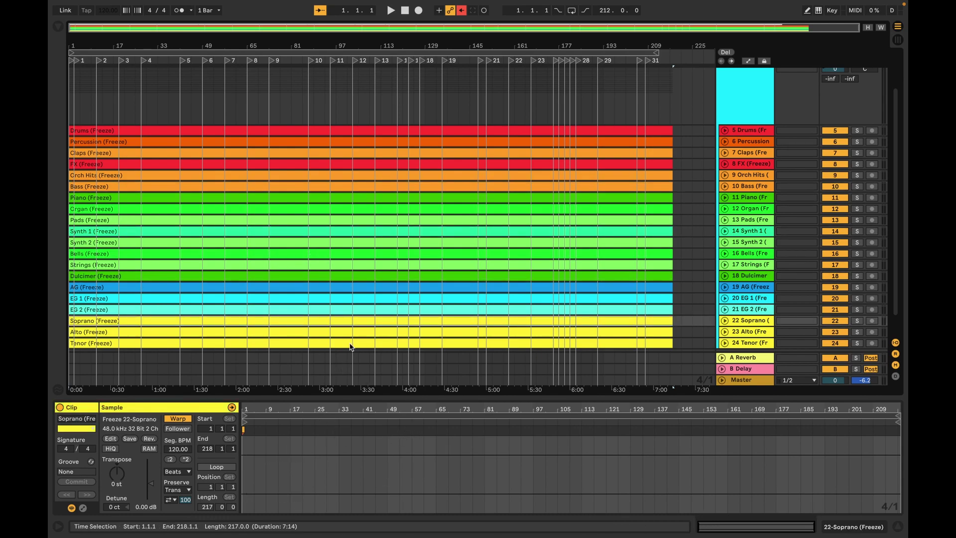
left_click(364, 332)
left_click(380, 287)
left_click(405, 209)
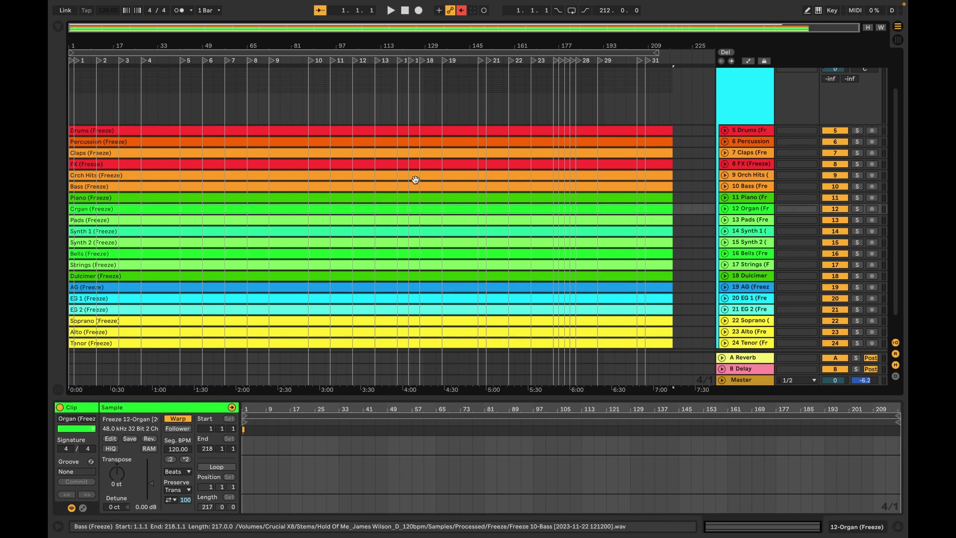
Step: Select all flattened stem clips from Drums to Tenor and turn off Warp for them
left_click(414, 132)
scroll(404, 344, "down", 1)
scroll(404, 356, "down", 1)
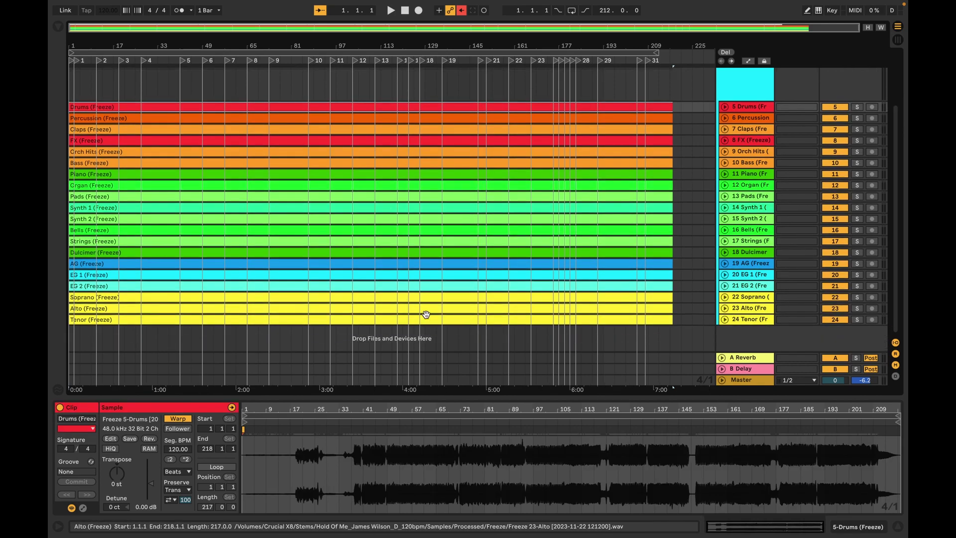
left_click(423, 319, "shift")
left_click(178, 419)
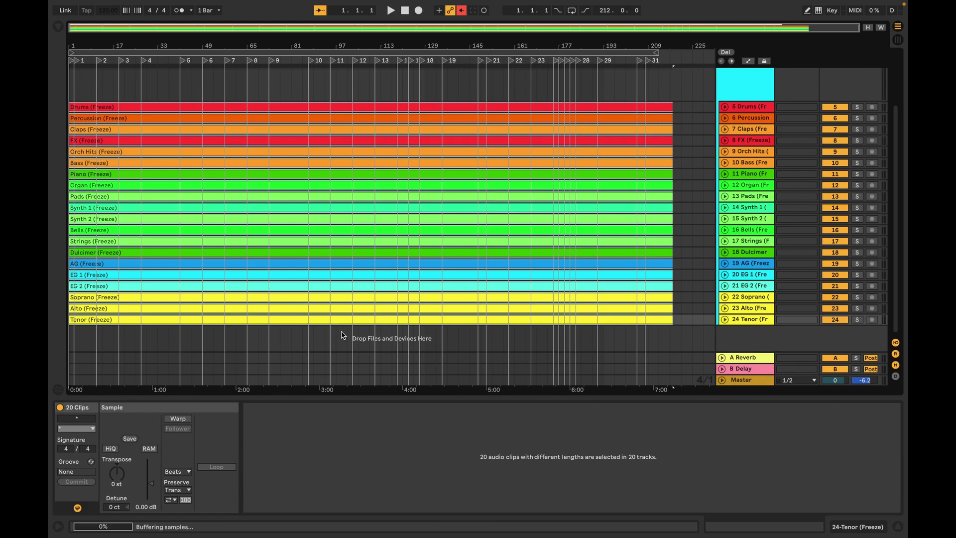
left_click(344, 320)
scroll(341, 329, "up", 3)
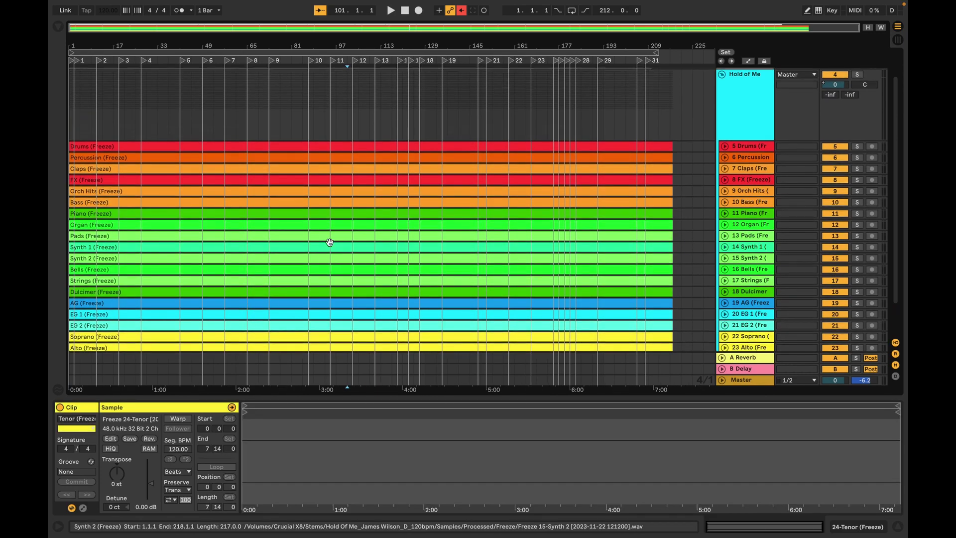
scroll(442, 207, "up", 1)
scroll(444, 209, "up", 1)
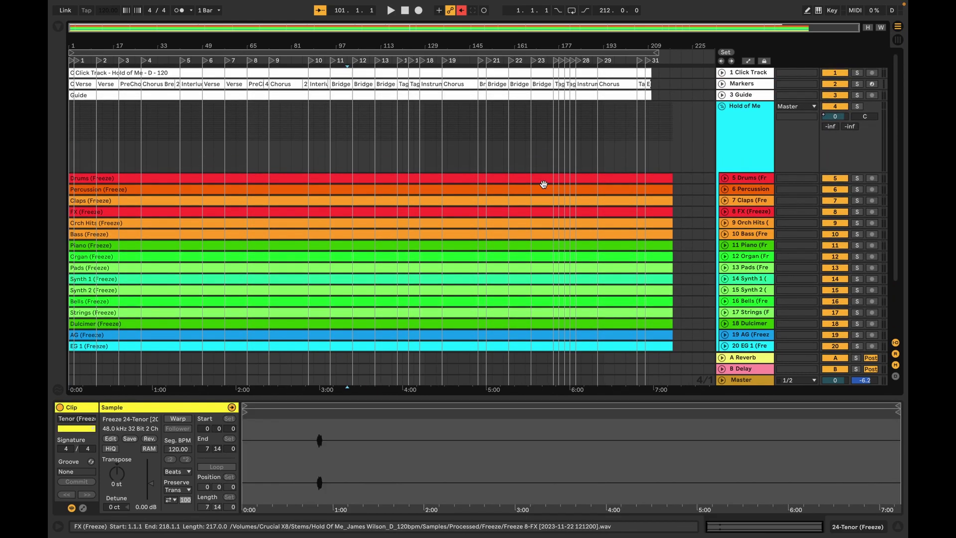
scroll(433, 252, "down", 4)
scroll(435, 253, "up", 2)
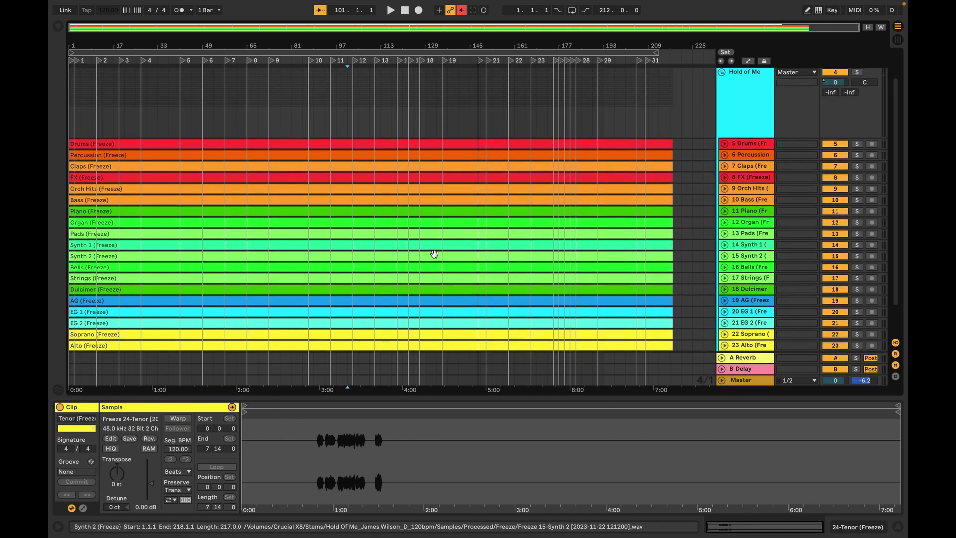
scroll(434, 254, "up", 2)
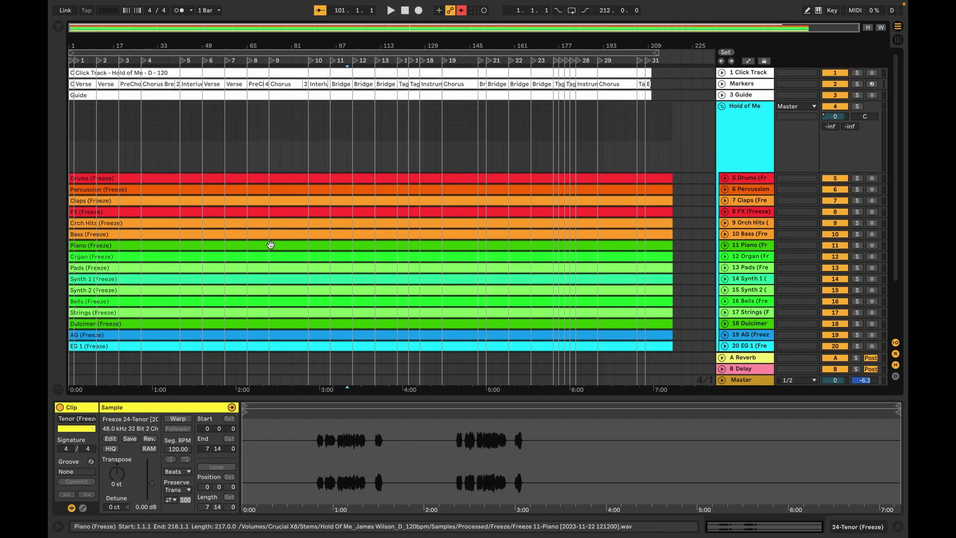
Step: Rename the click track clip to "Click Track - Hold of Me - Db - 120" for the new key
left_click(174, 69)
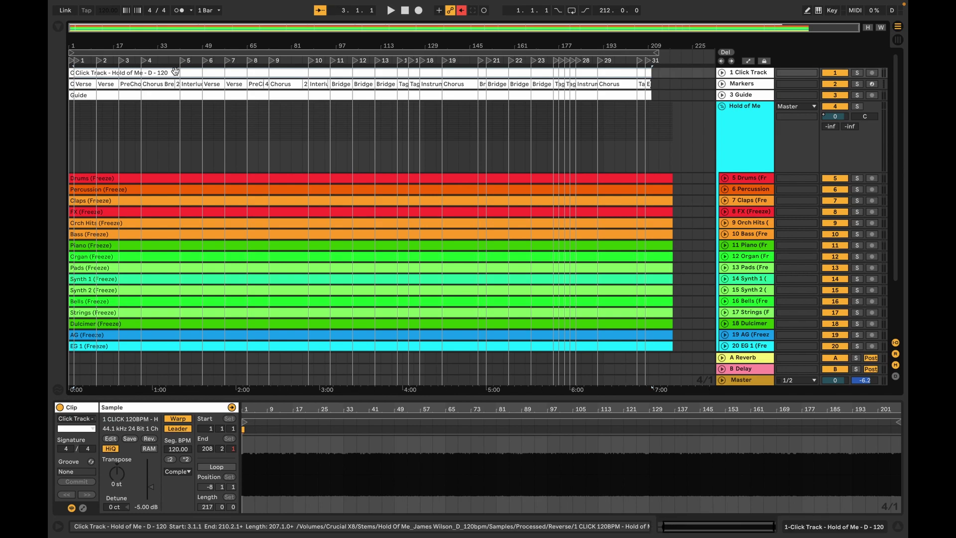
key("super+r")
left_click(153, 74)
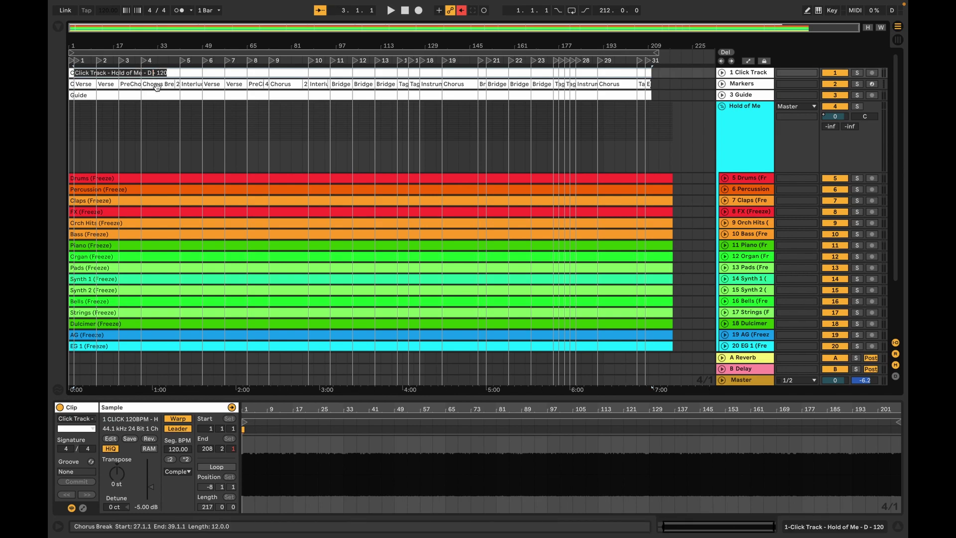
type("b")
key("Return")
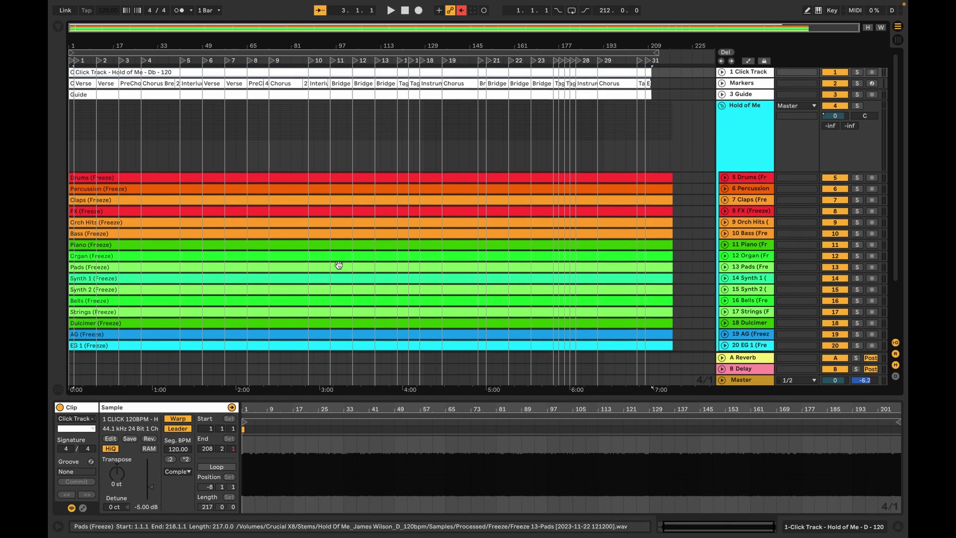
Step: Play the flattened, unwarped stems from the chorus at locator 9, check the CPU load and stop playback
scroll(338, 264, "down", 3)
left_click(338, 265)
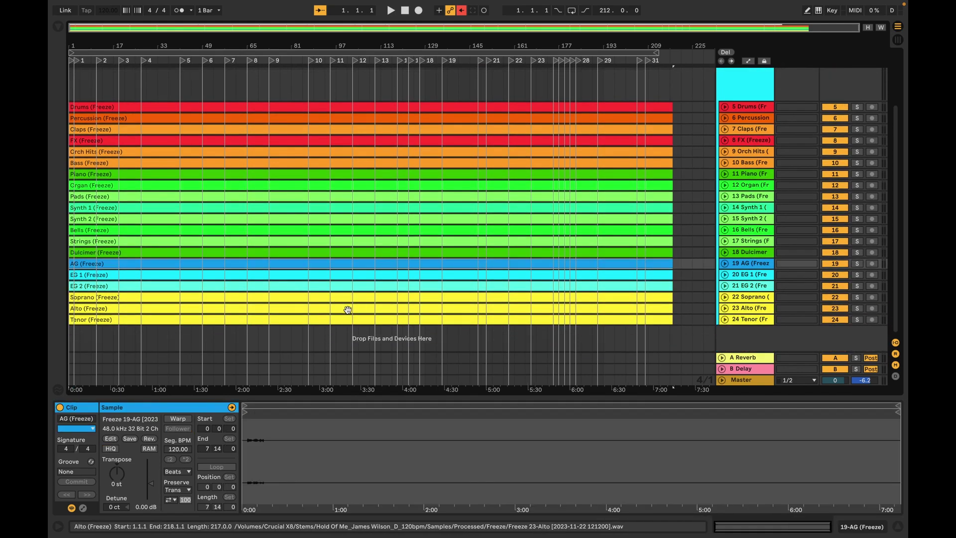
left_click(392, 215)
scroll(391, 211, "up", 3)
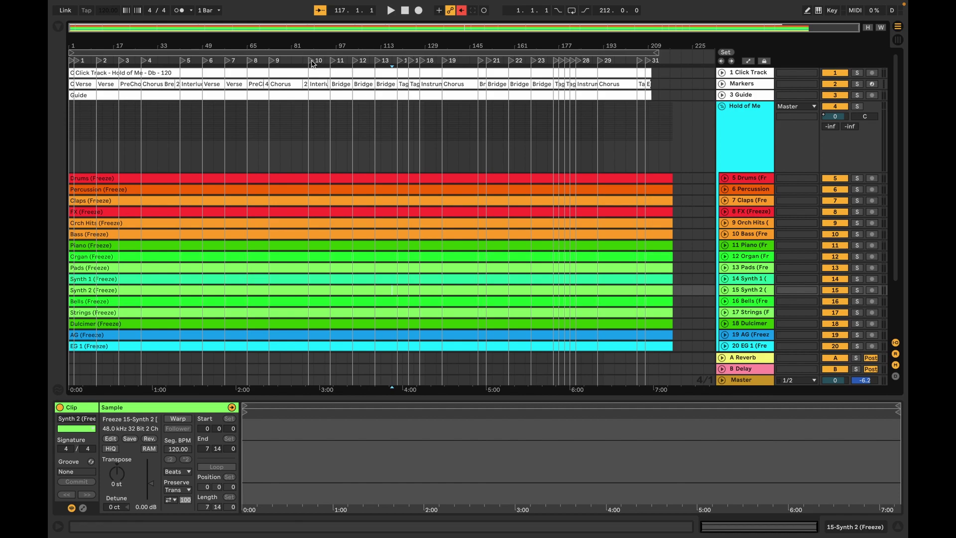
left_click(269, 62)
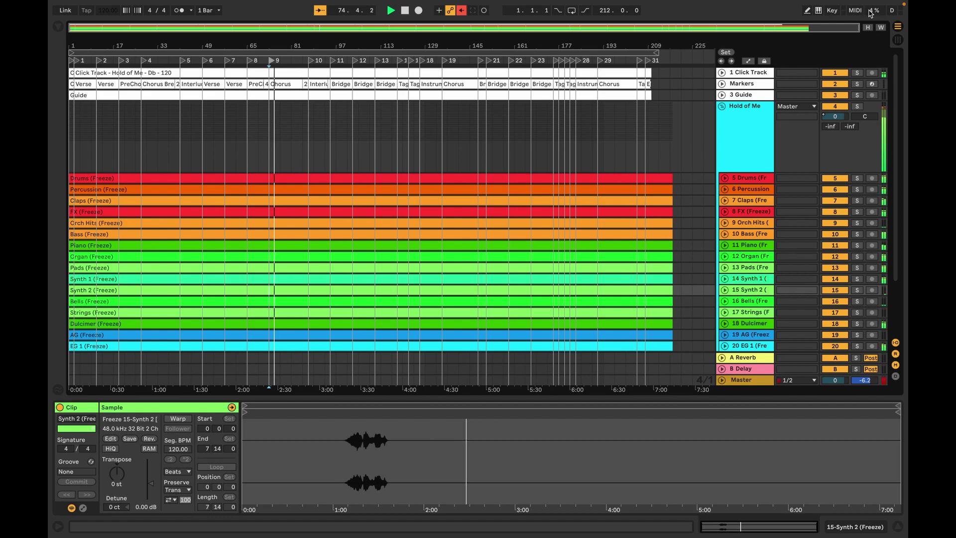
key("space")
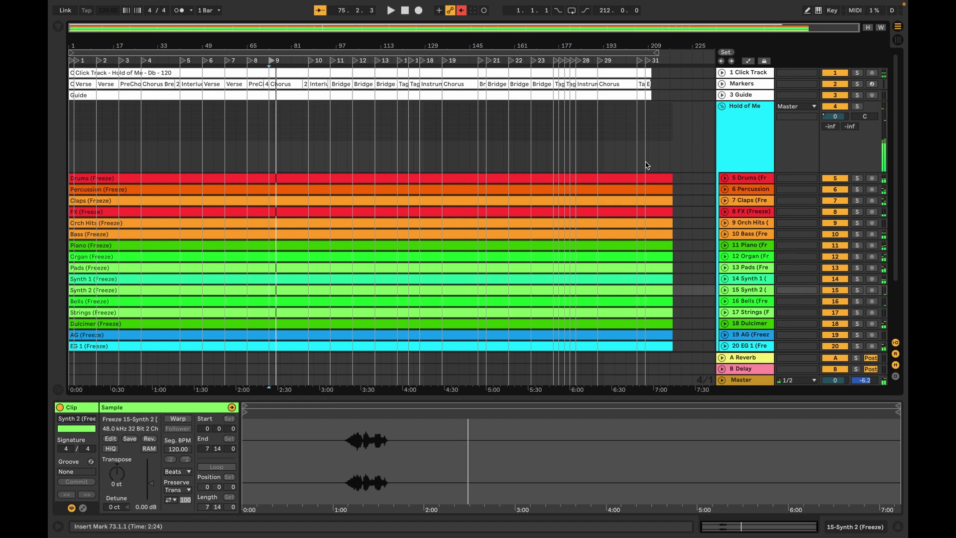